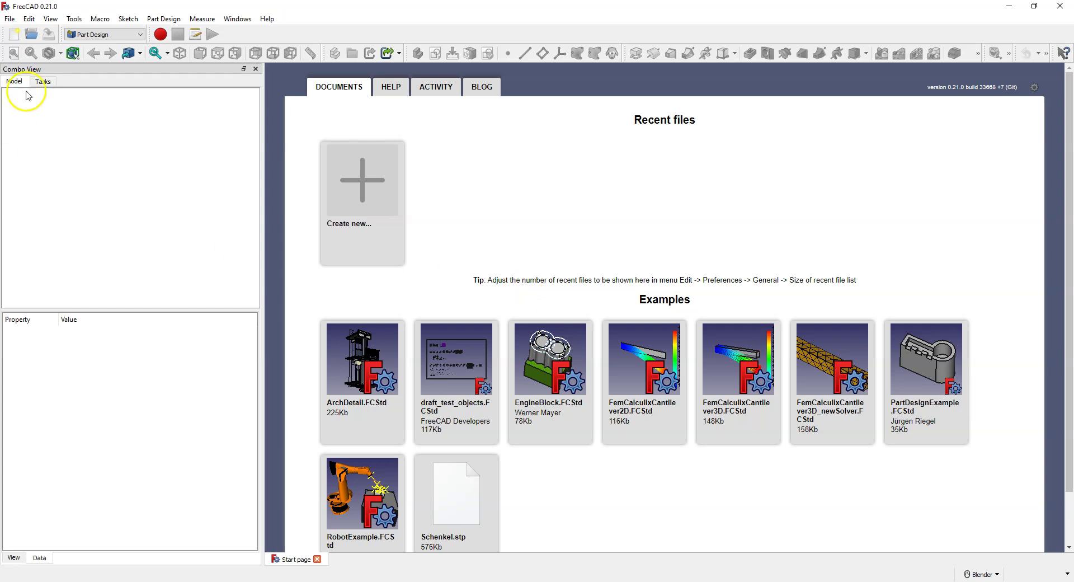
# Keep Part Design active, create a new document and start a sketch on the XZ plane
pyautogui.click(128, 38)
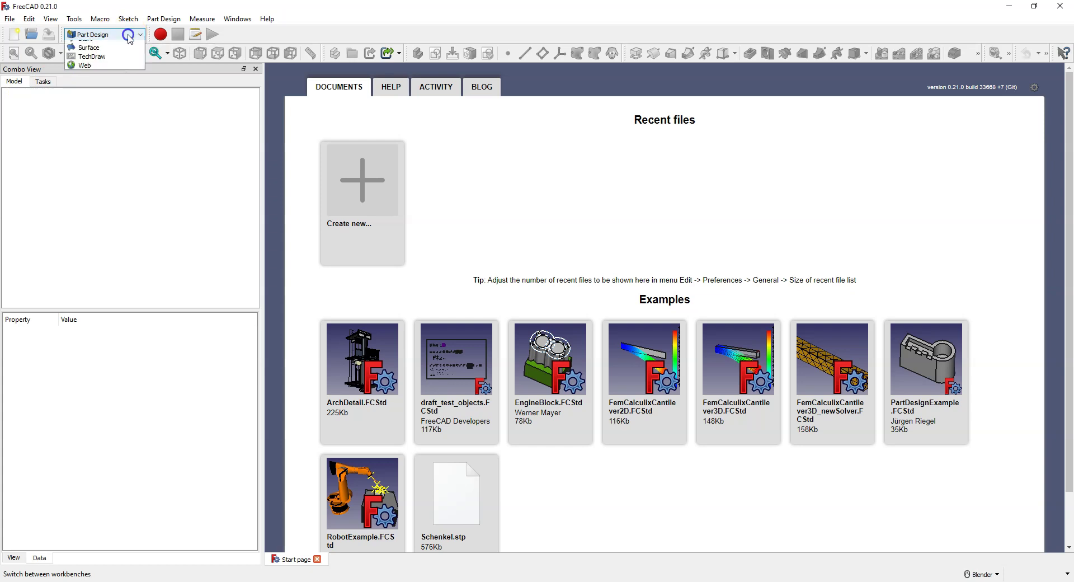
pyautogui.click(129, 38)
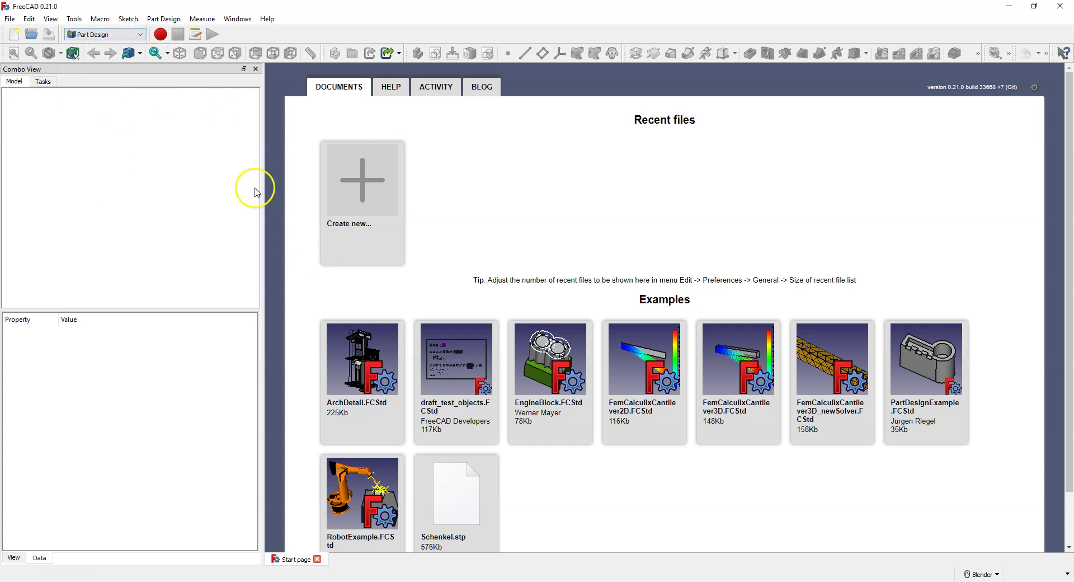
pyautogui.click(350, 184)
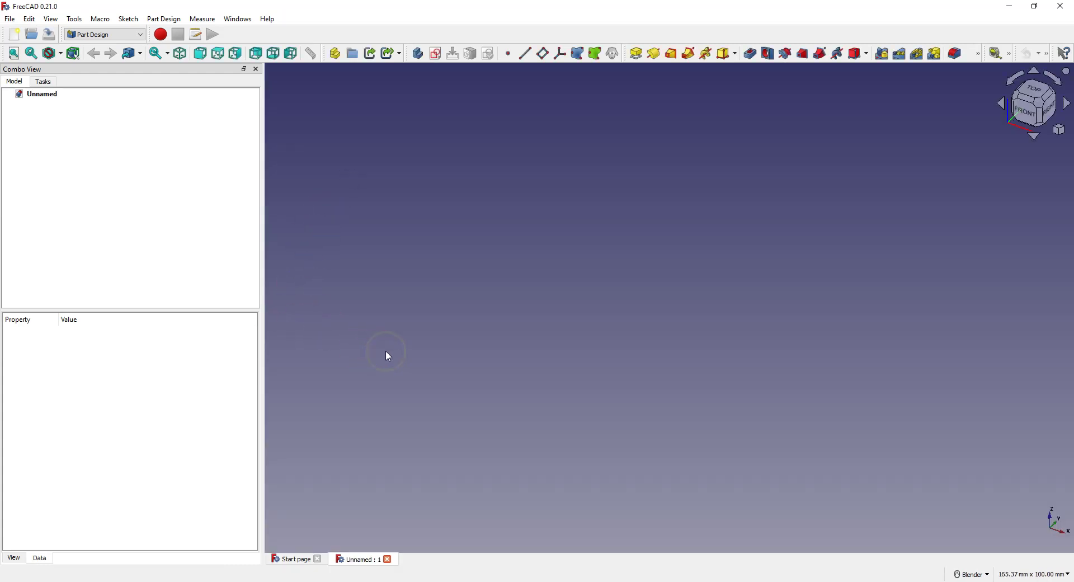
pyautogui.click(435, 53)
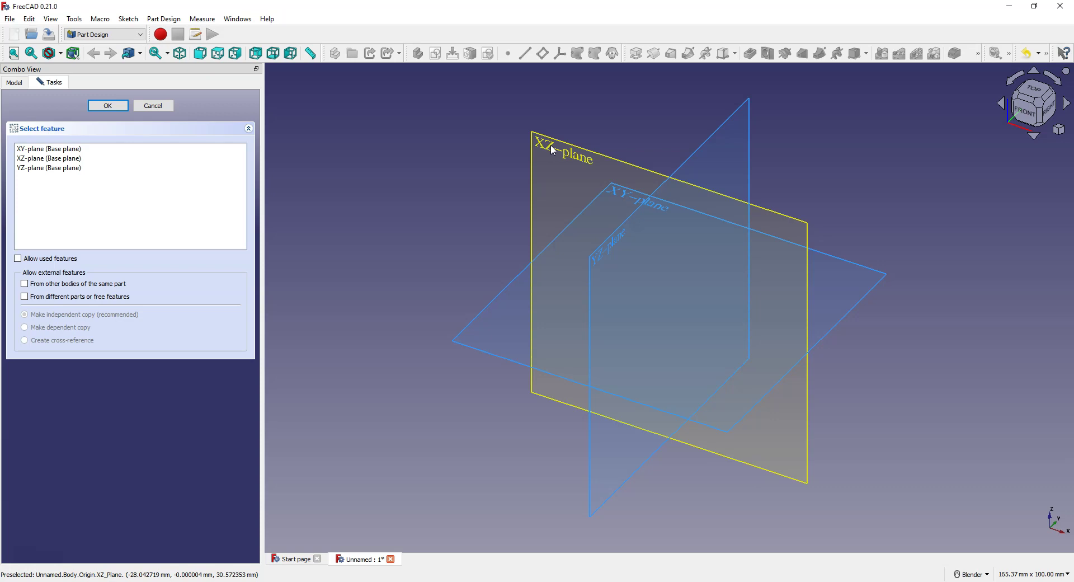
pyautogui.click(553, 150)
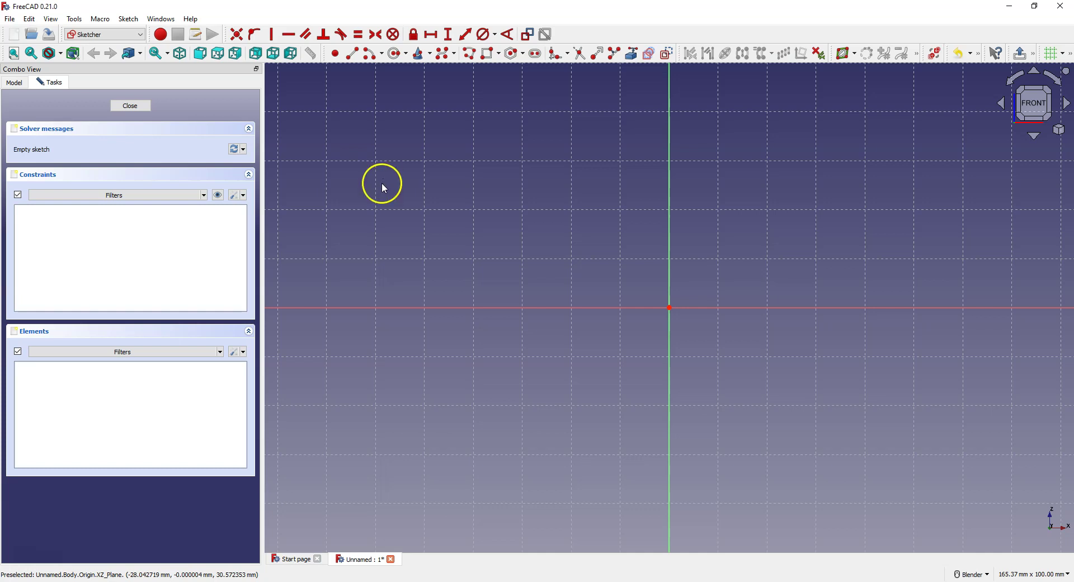
pyautogui.click(243, 195)
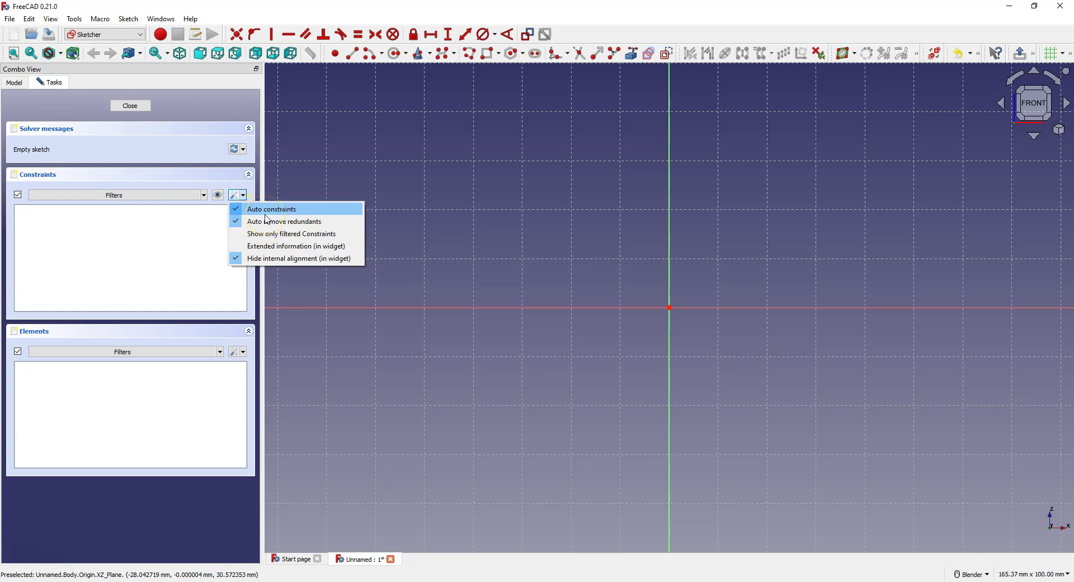
pyautogui.click(314, 155)
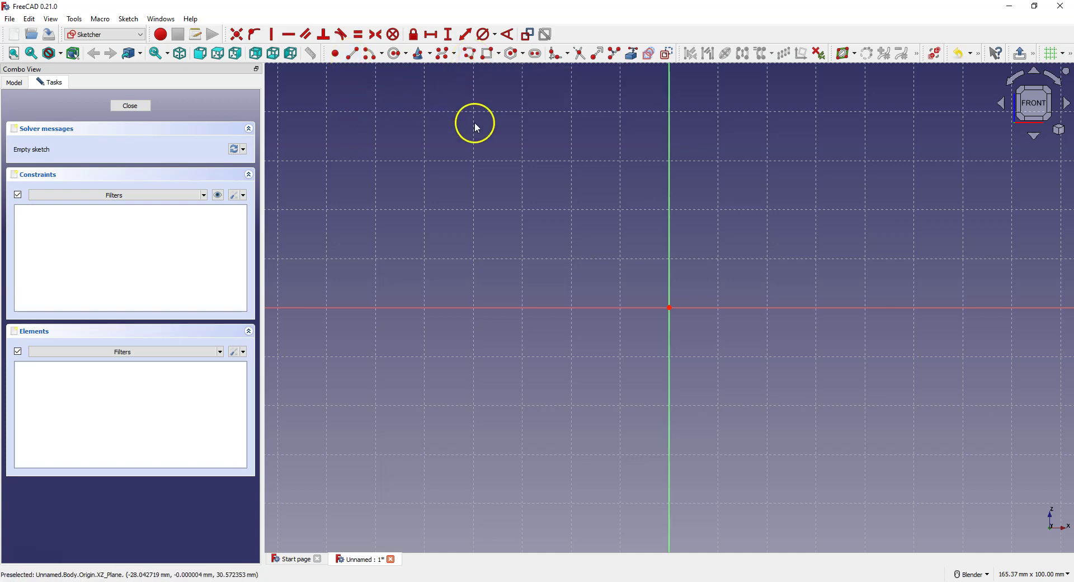
# Draw a sloping first line and a second line ending near the horizontal axis
pyautogui.click(359, 56)
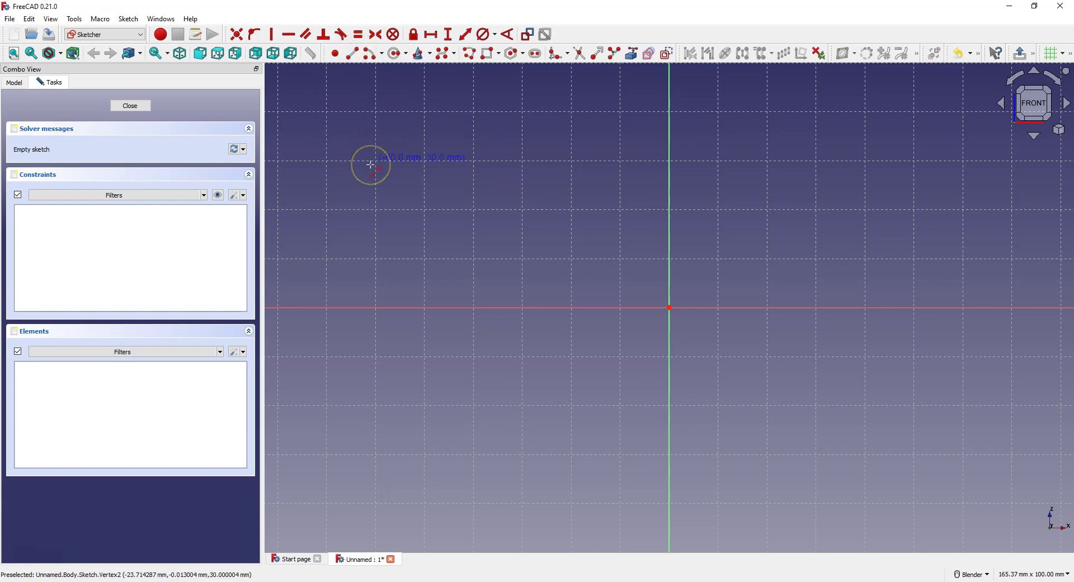
pyautogui.click(376, 210)
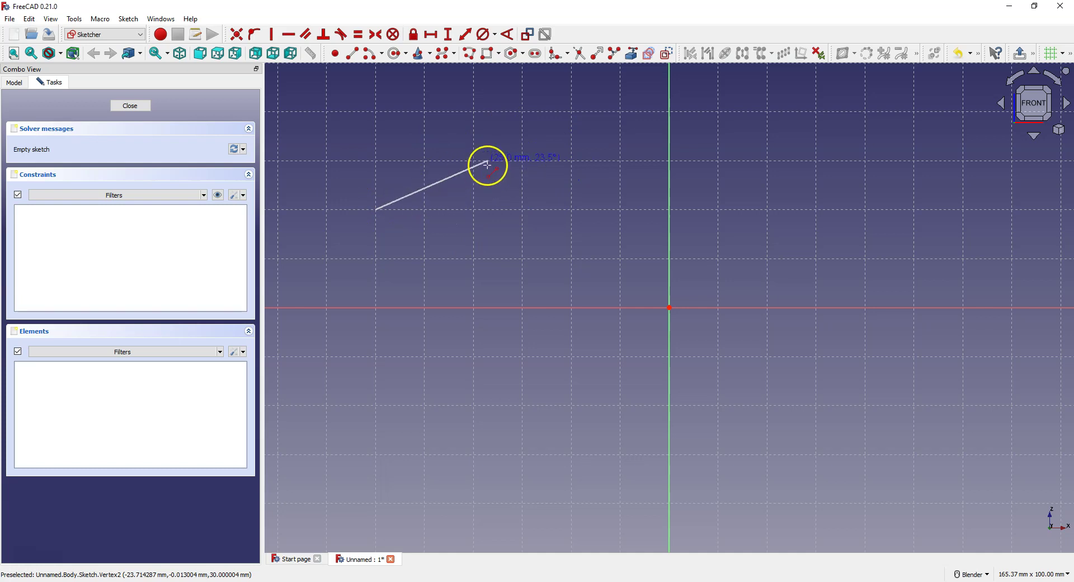
pyautogui.click(523, 142)
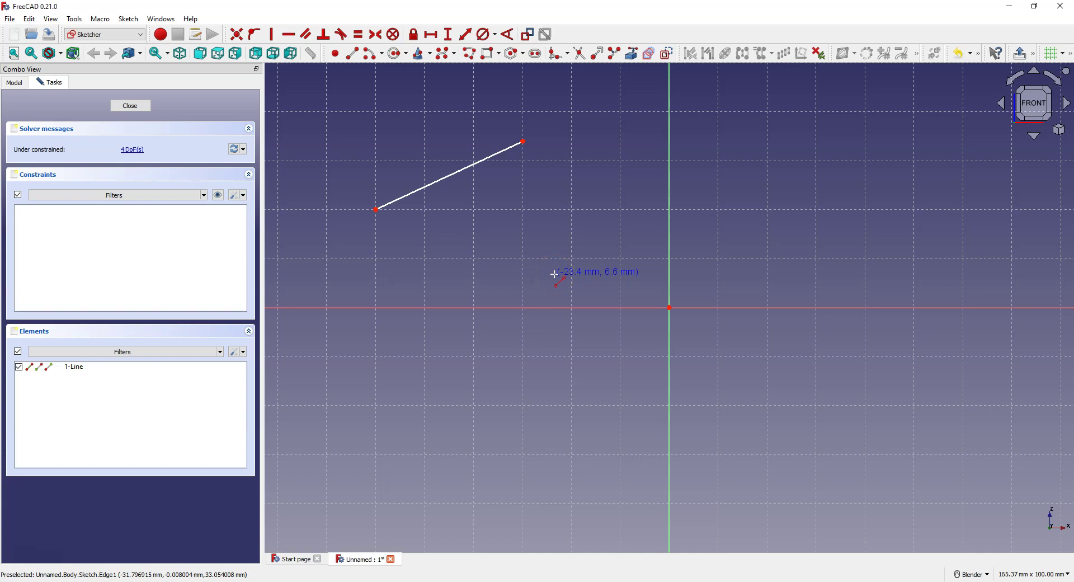
pyautogui.click(592, 192)
pyautogui.click(637, 278)
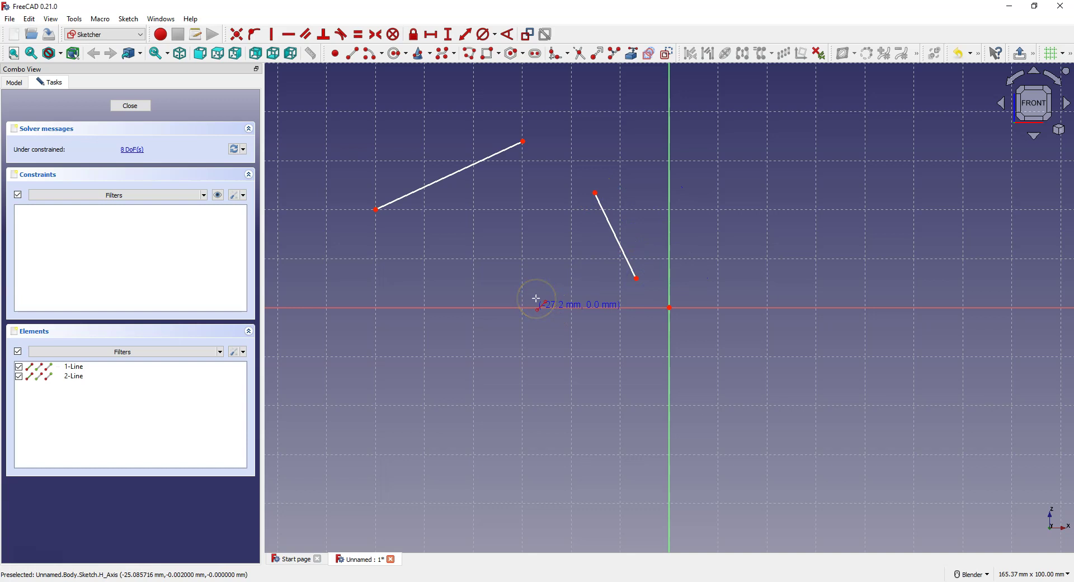
pyautogui.click(564, 207)
pyautogui.click(553, 195)
pyautogui.click(551, 198)
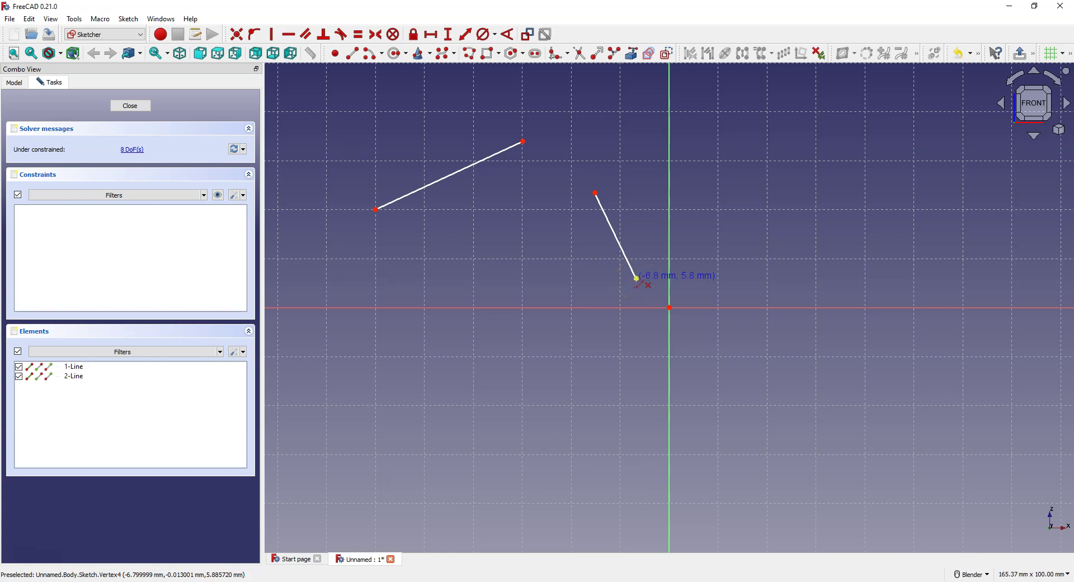
# Add a third, nearly horizontal line from the second line's lower end, then check constraint settings
pyautogui.click(636, 277)
pyautogui.click(596, 292)
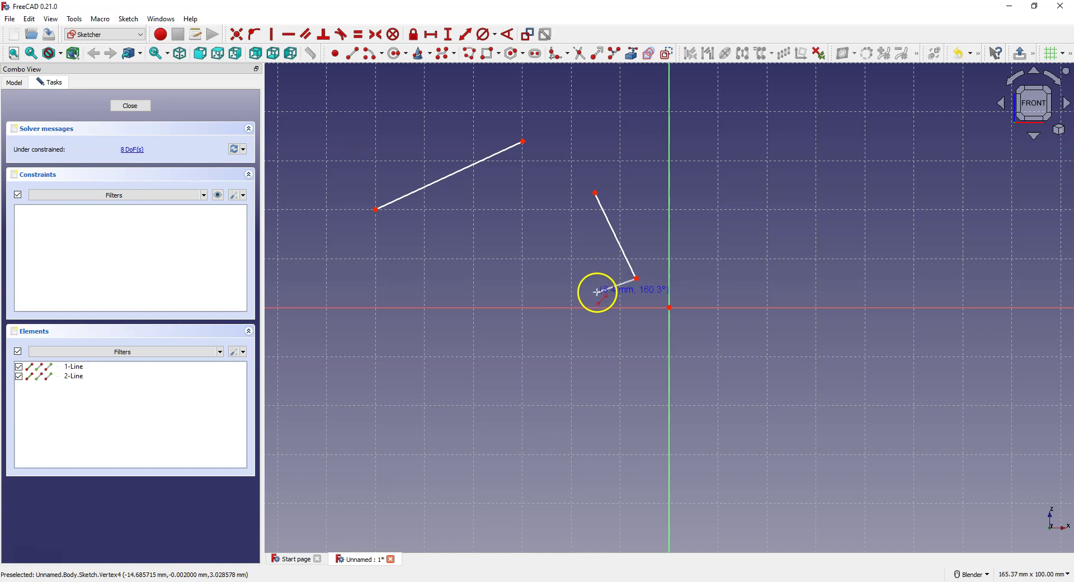
pyautogui.click(545, 275)
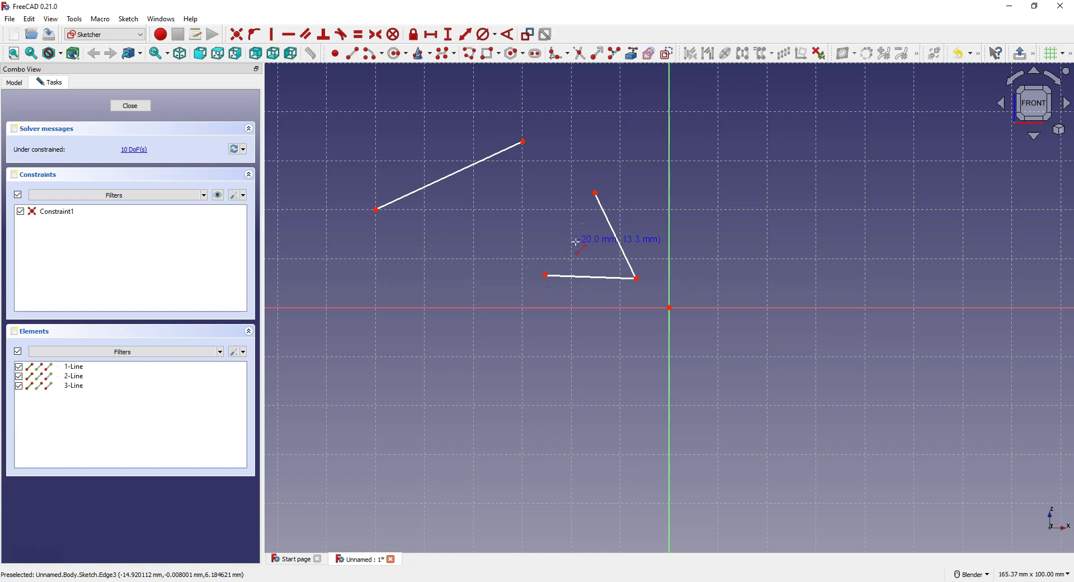
pyautogui.click(619, 255)
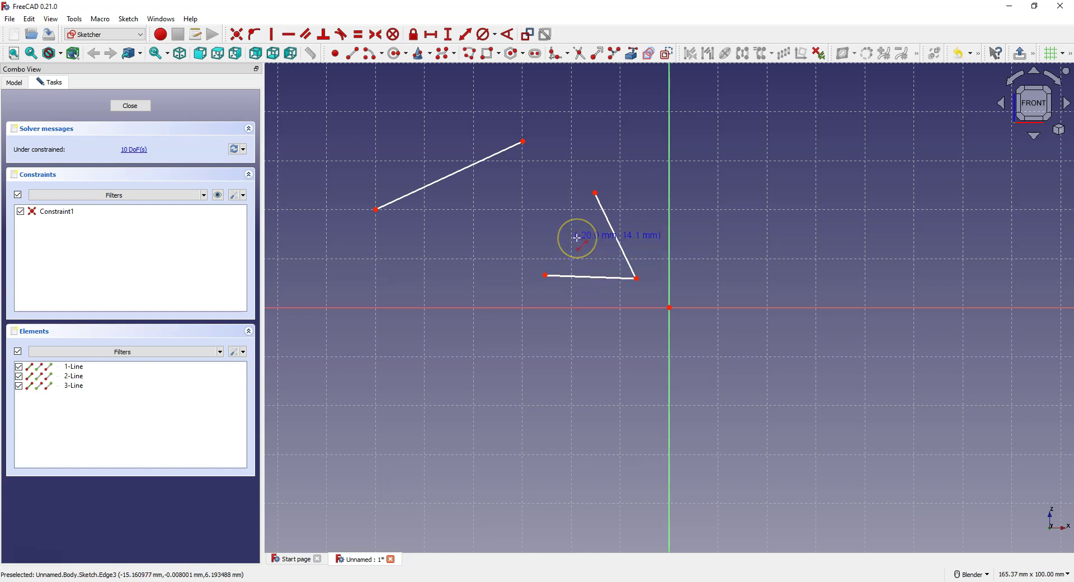
pyautogui.click(559, 233)
pyautogui.click(244, 194)
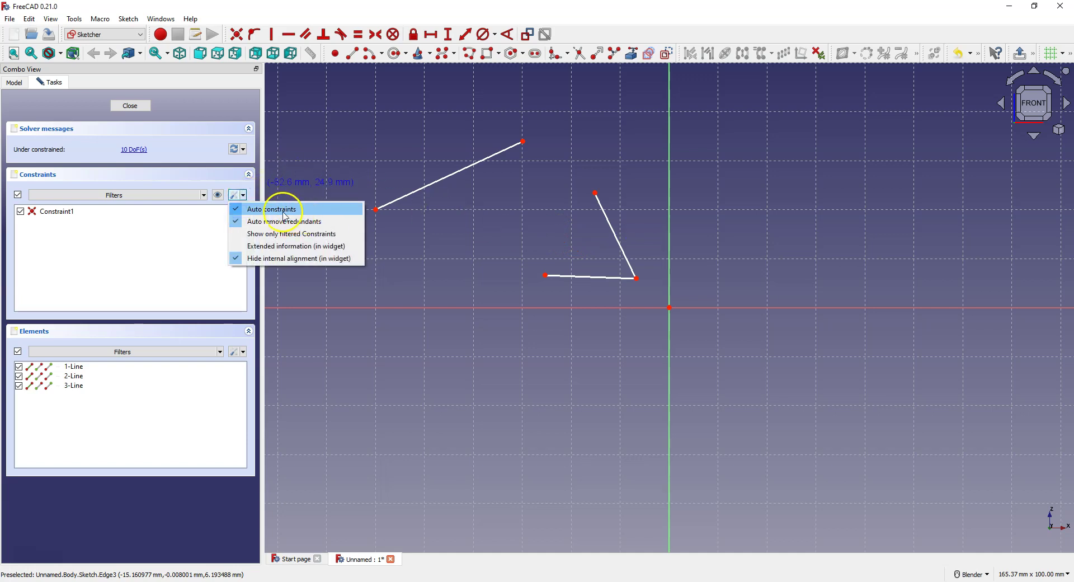
pyautogui.click(491, 238)
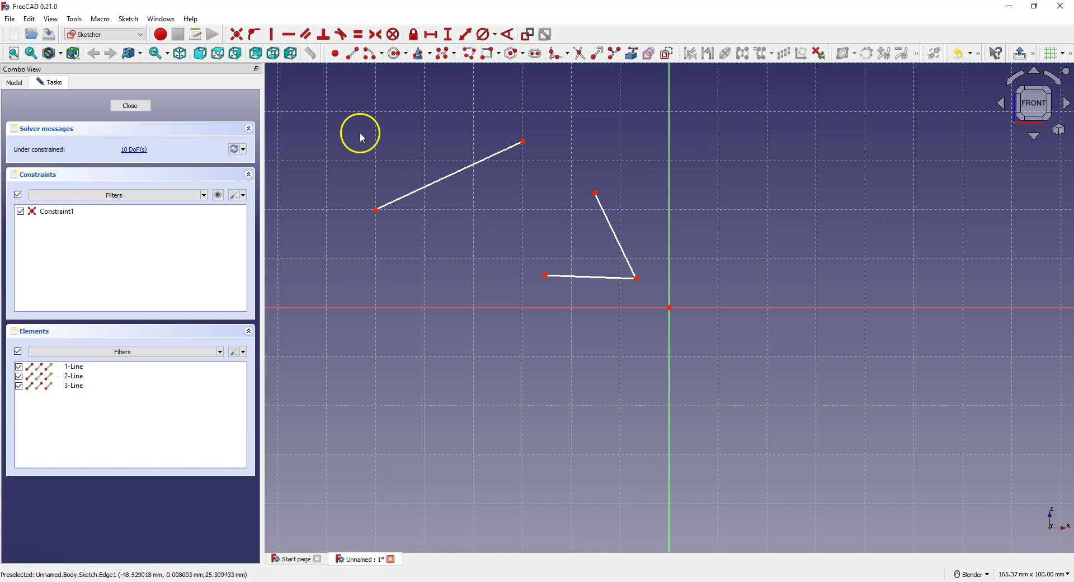
# Box-select the three lines and delete them
pyautogui.moveTo(323, 103)
pyautogui.mouseDown()
pyautogui.moveTo(585, 294)
pyautogui.moveTo(668, 322)
pyautogui.mouseUp()
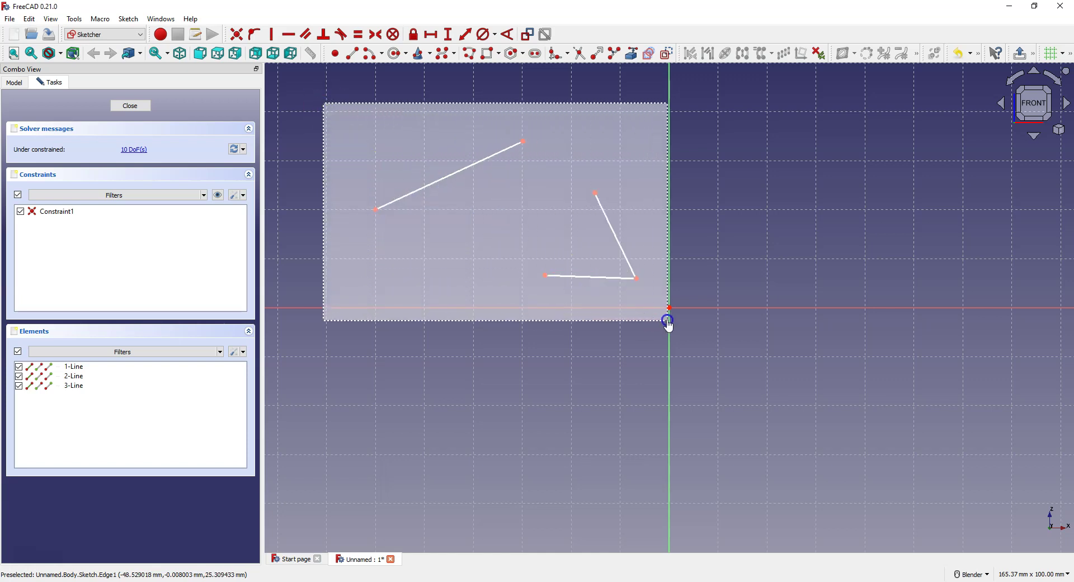
pyautogui.moveTo(668, 323); pyautogui.dragTo(669, 324)
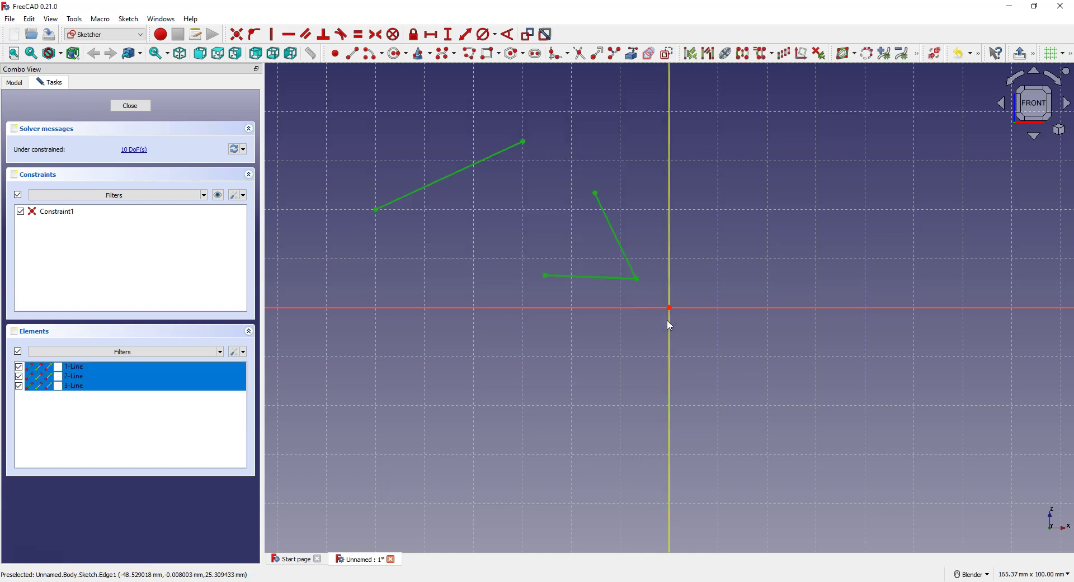
pyautogui.press('Delete')
pyautogui.click(522, 223)
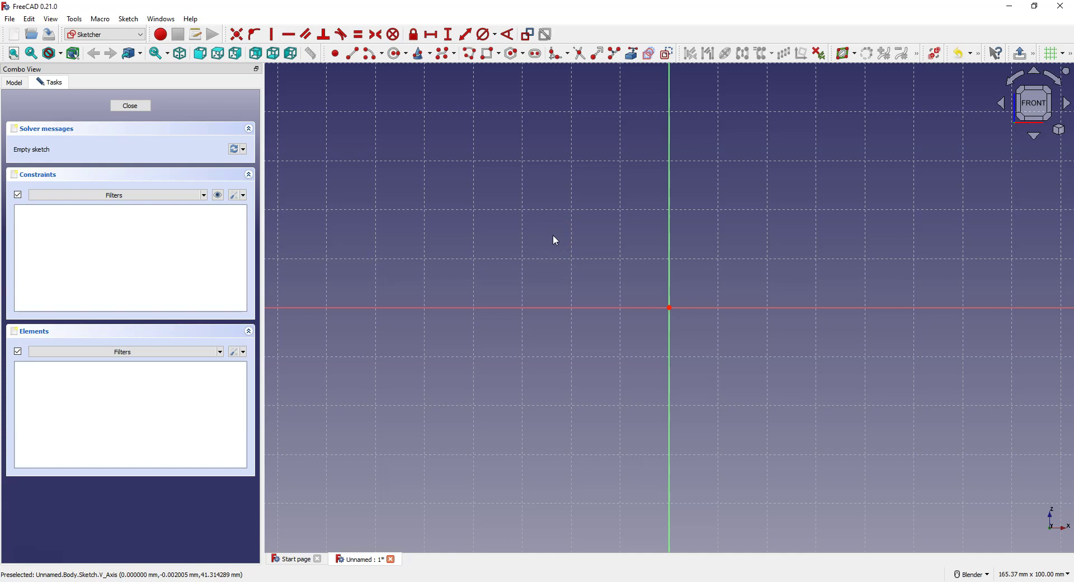
# Sketch a rough six-segment polyline outline
pyautogui.click(469, 54)
pyautogui.click(435, 206)
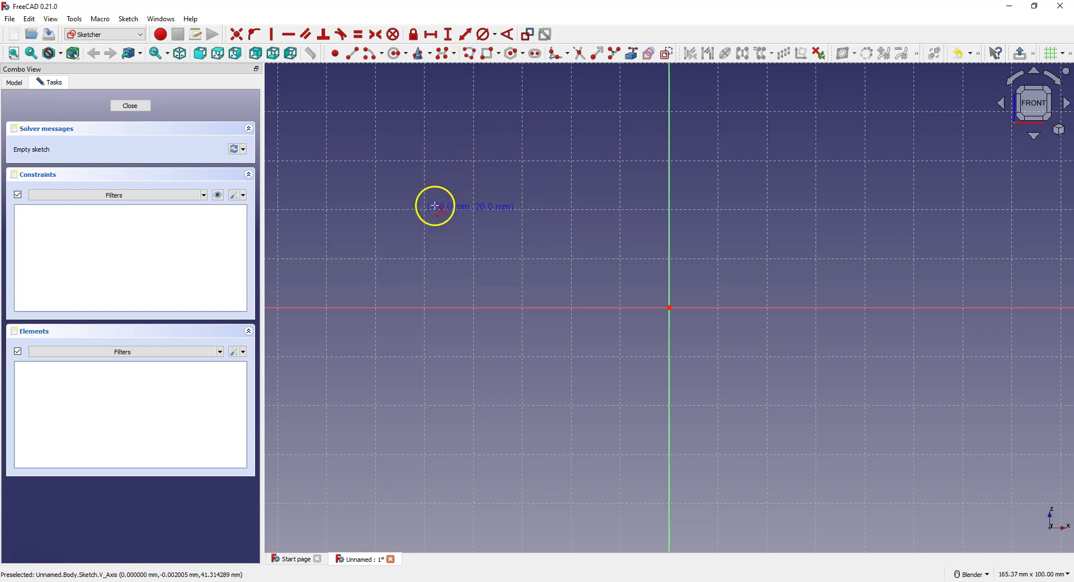
pyautogui.moveTo(435, 205); pyautogui.dragTo(377, 217)
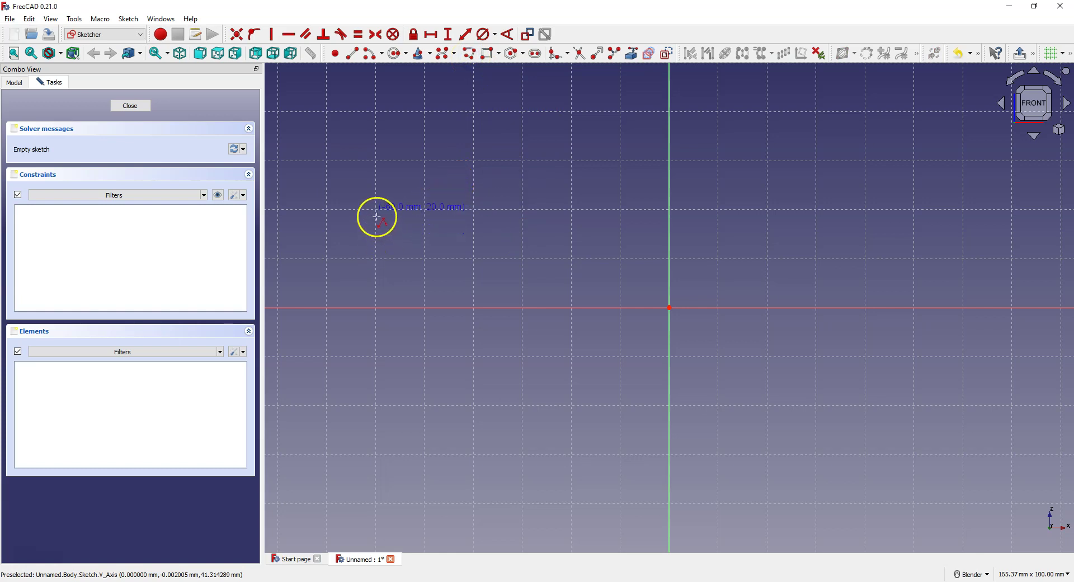
pyautogui.click(504, 161)
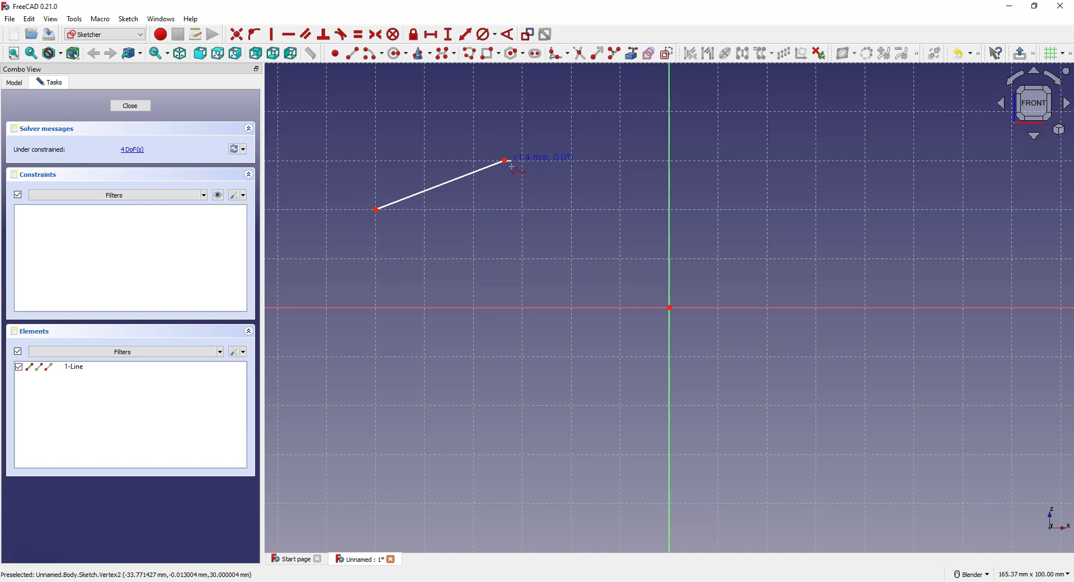
pyautogui.click(450, 183)
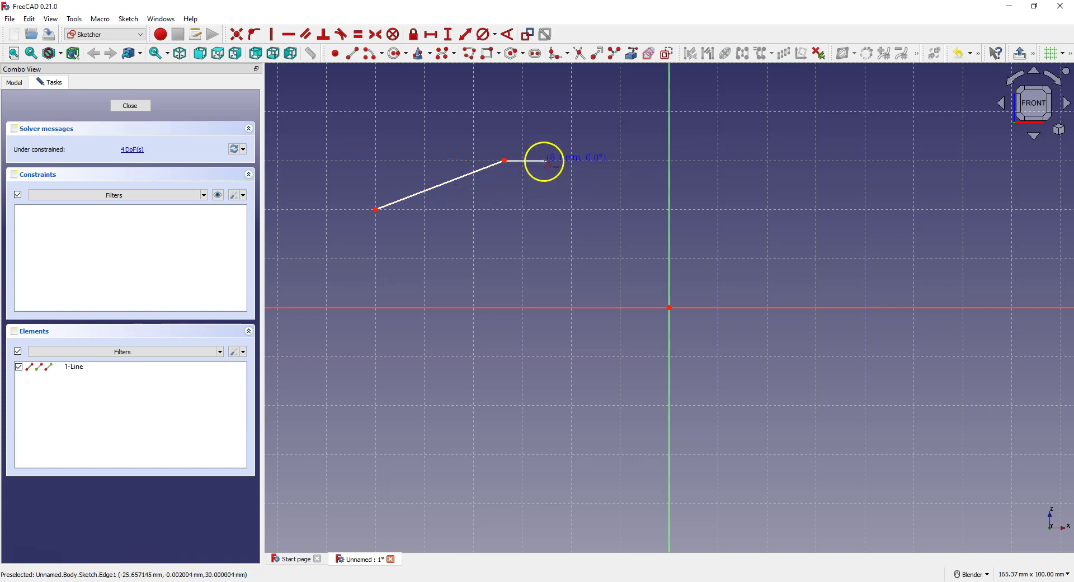
pyautogui.click(582, 208)
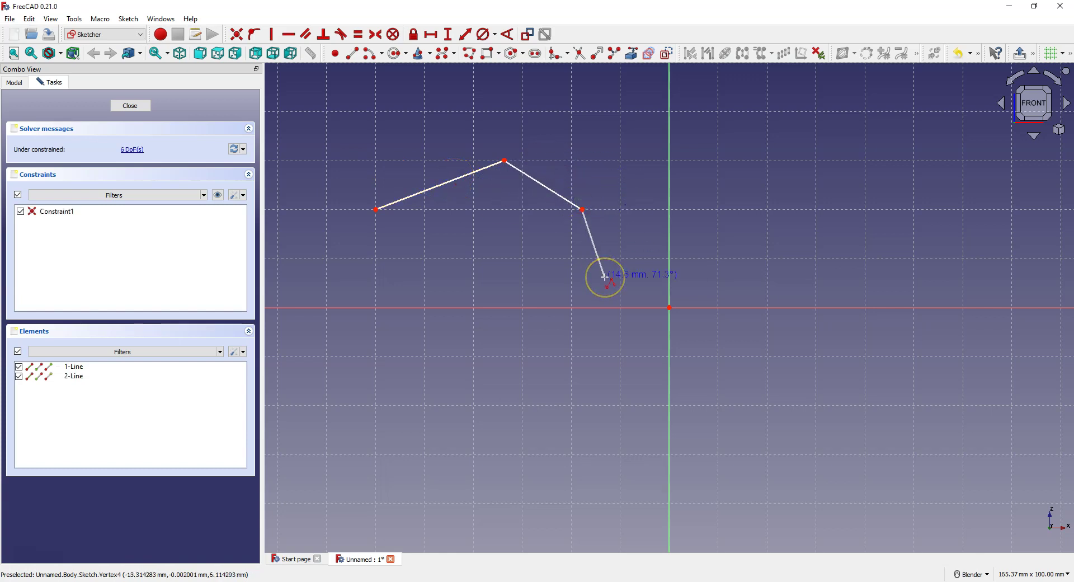
pyautogui.click(534, 258)
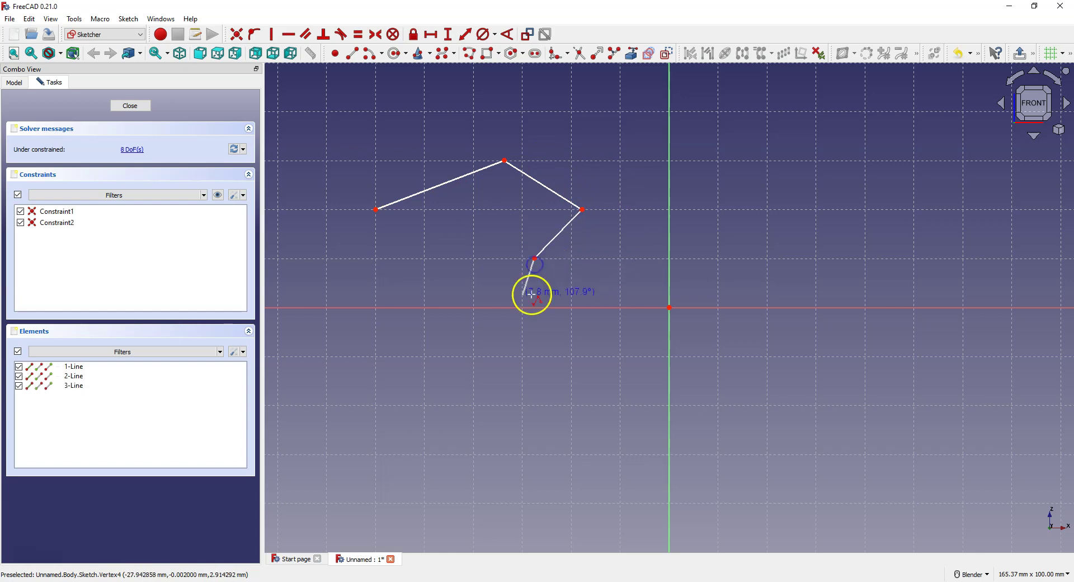
pyautogui.click(452, 270)
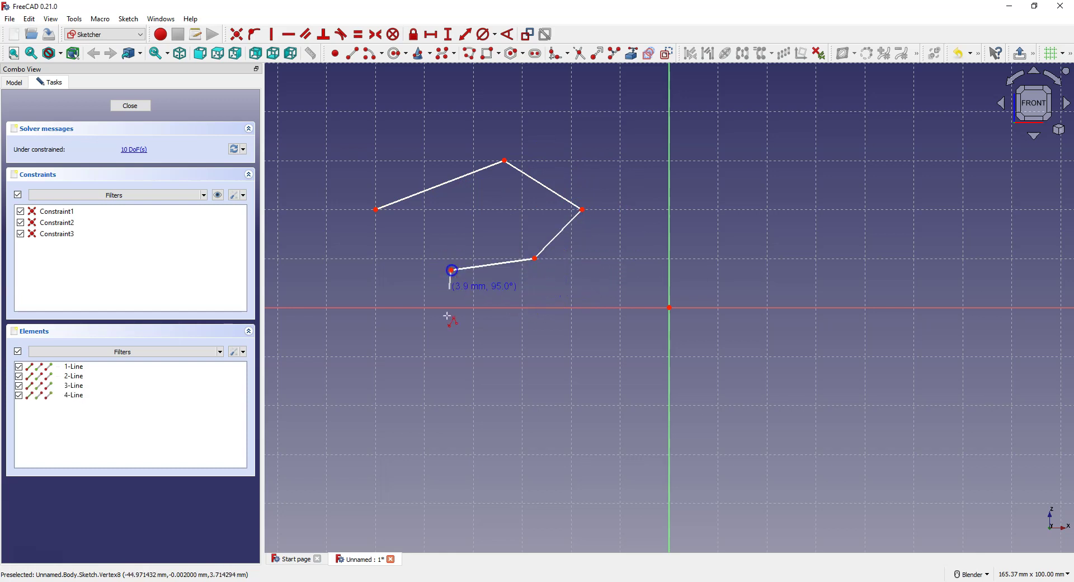
pyautogui.click(412, 258)
pyautogui.click(350, 258)
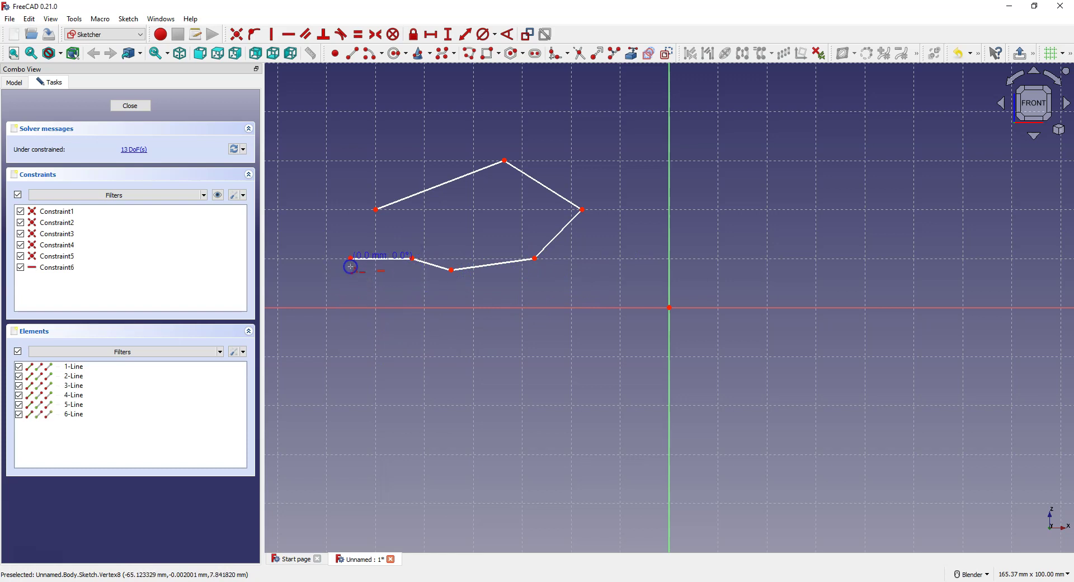
pyautogui.click(350, 258)
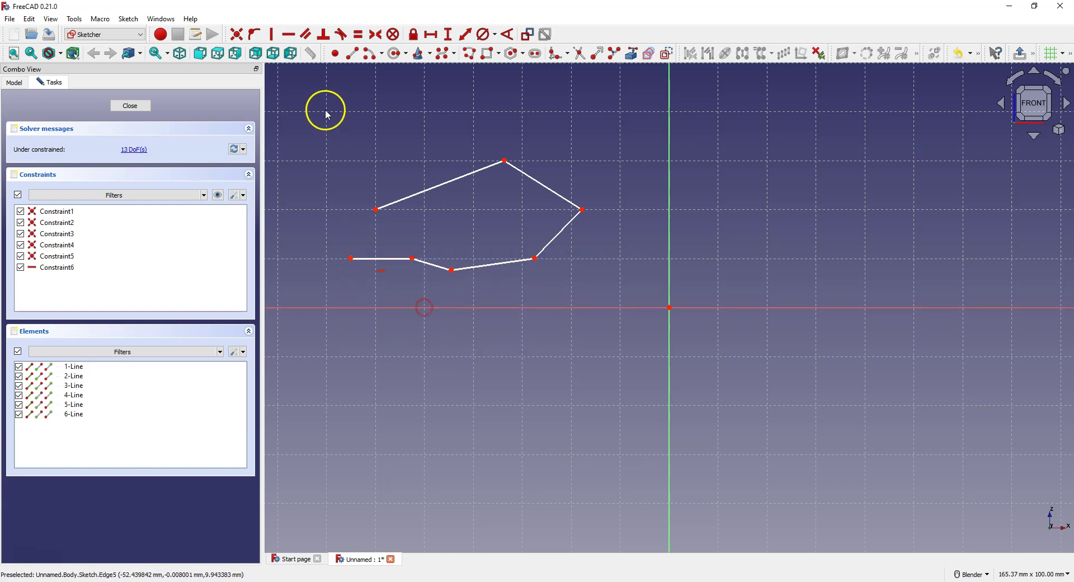
# Box-select the rough outline and delete it
pyautogui.moveTo(313, 112)
pyautogui.mouseDown()
pyautogui.moveTo(597, 288)
pyautogui.moveTo(609, 314)
pyautogui.mouseUp()
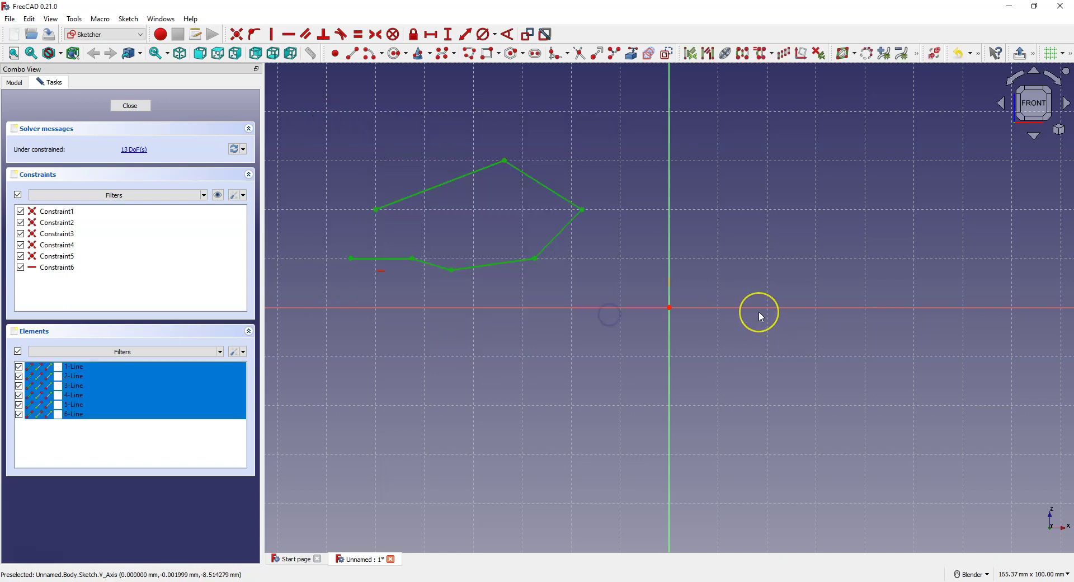
pyautogui.press('Delete')
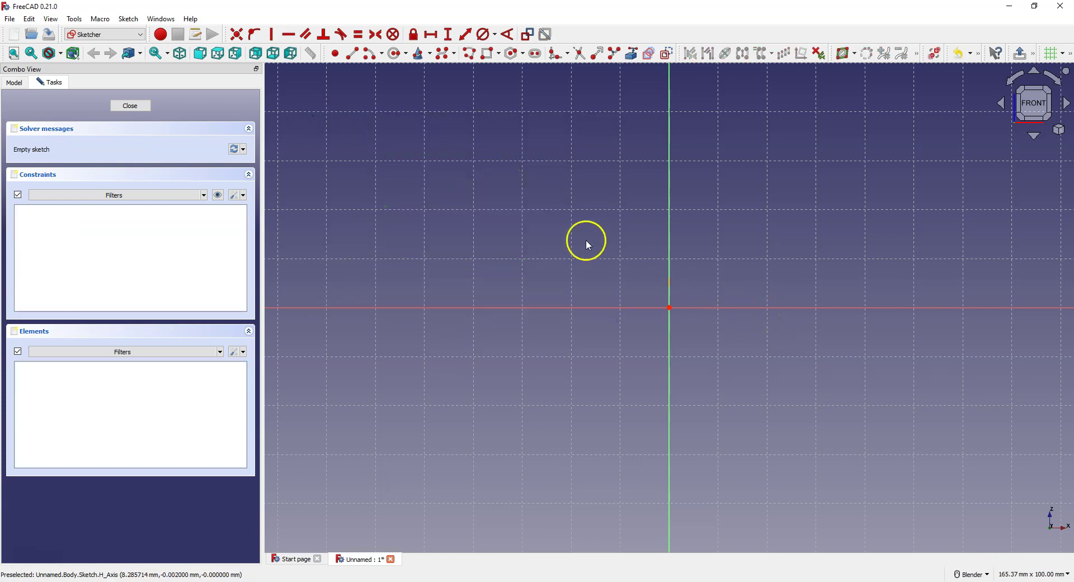
pyautogui.click(469, 55)
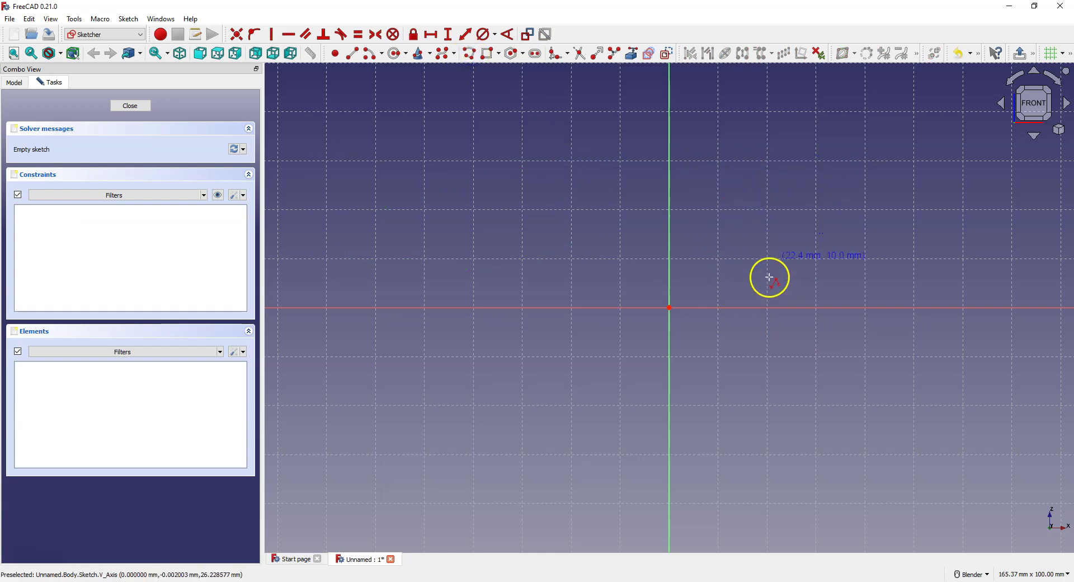
# Polyline a closed profile: top edge, slanted cone edge, step, vertical edge, base on the axis
pyautogui.click(719, 160)
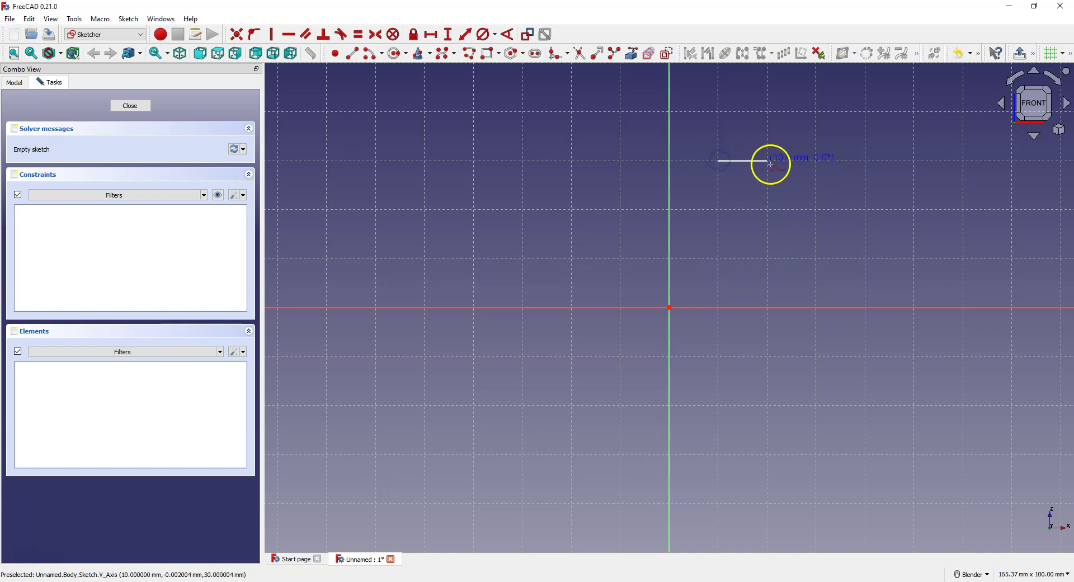
pyautogui.click(768, 161)
pyautogui.click(864, 224)
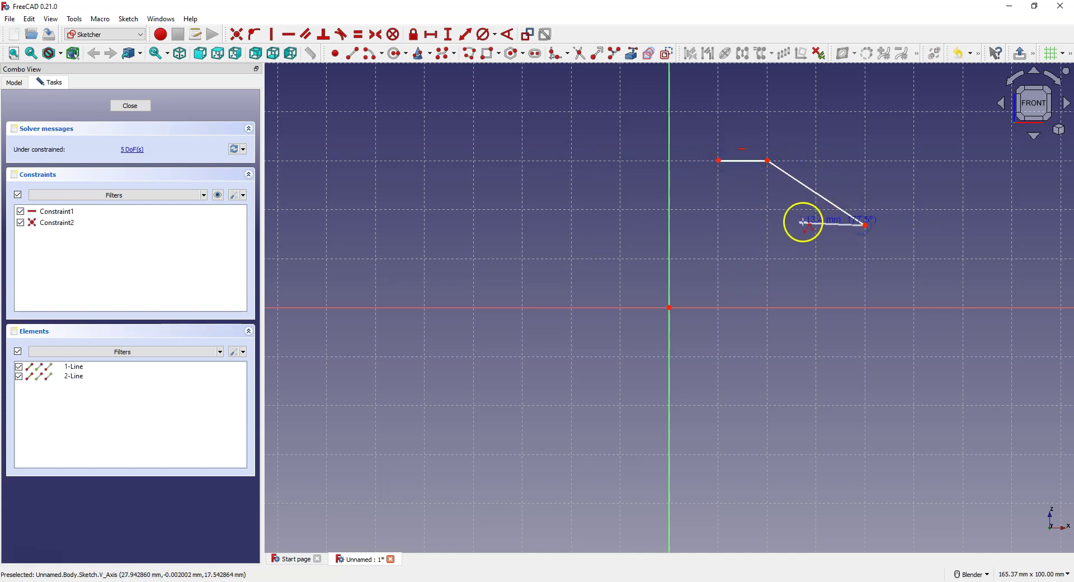
pyautogui.click(768, 225)
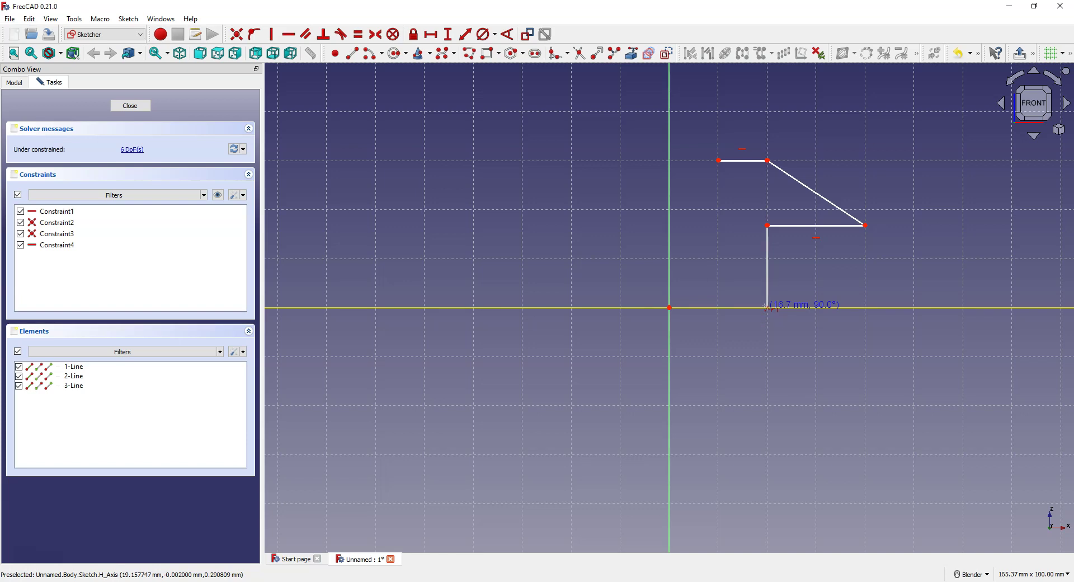
pyautogui.click(766, 307)
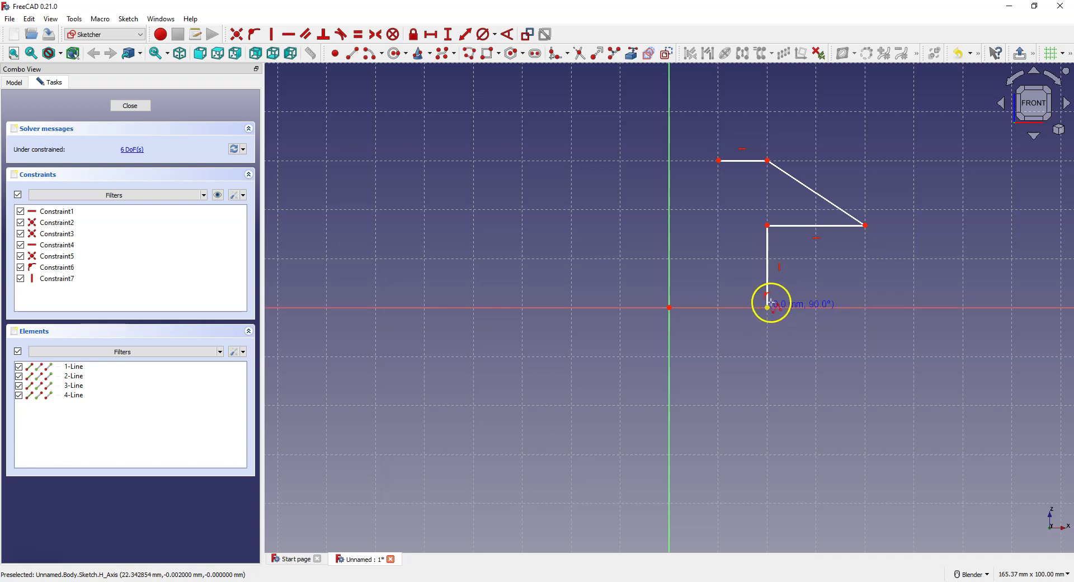
pyautogui.click(718, 307)
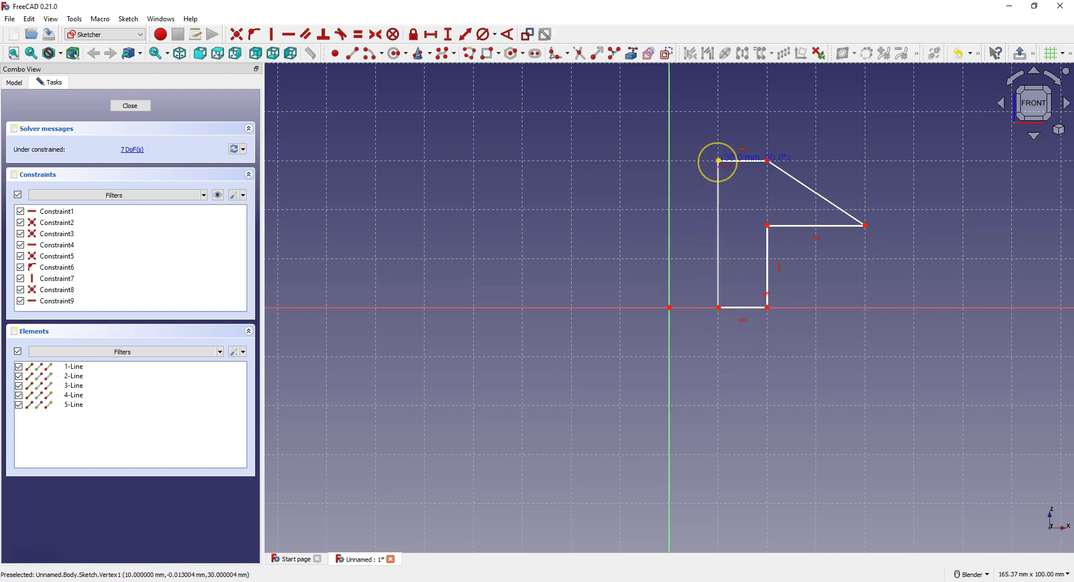
pyautogui.click(718, 160)
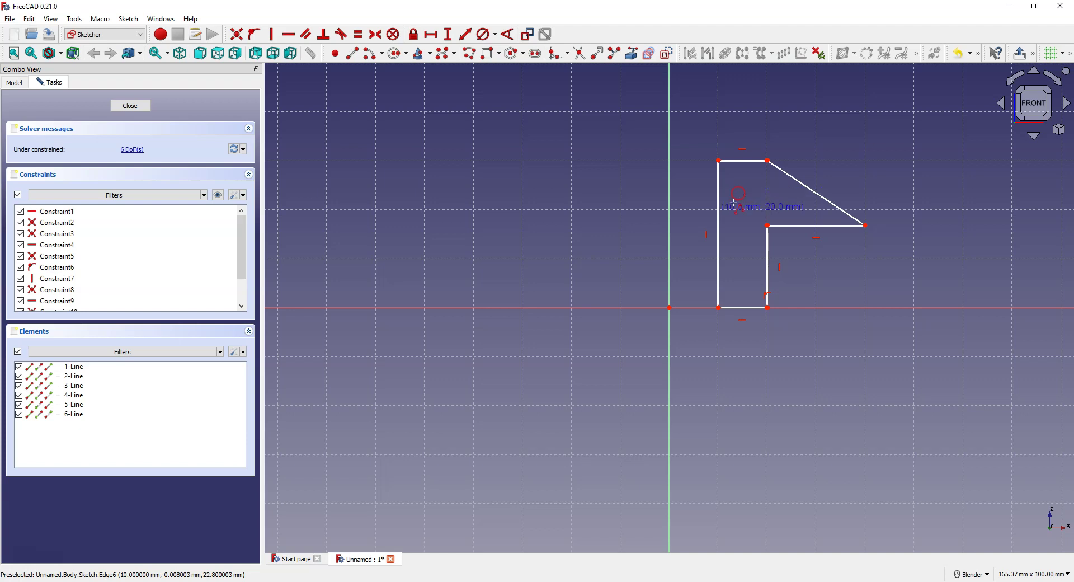
# Add vertical distance constraints: 50 mm on the left edge, 25 mm on the inner vertical edge
pyautogui.rightClick(587, 223)
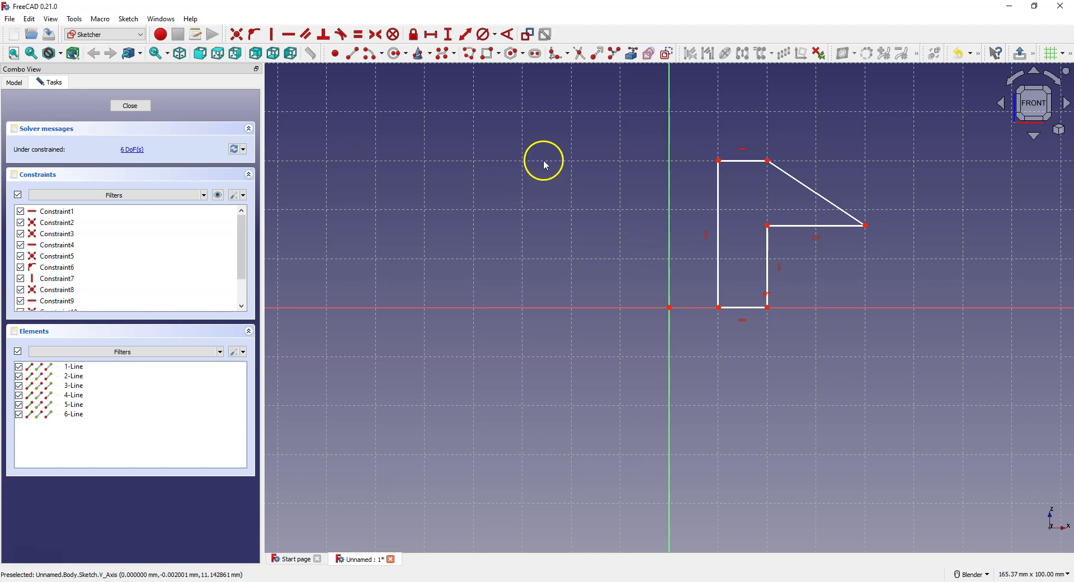
pyautogui.click(448, 34)
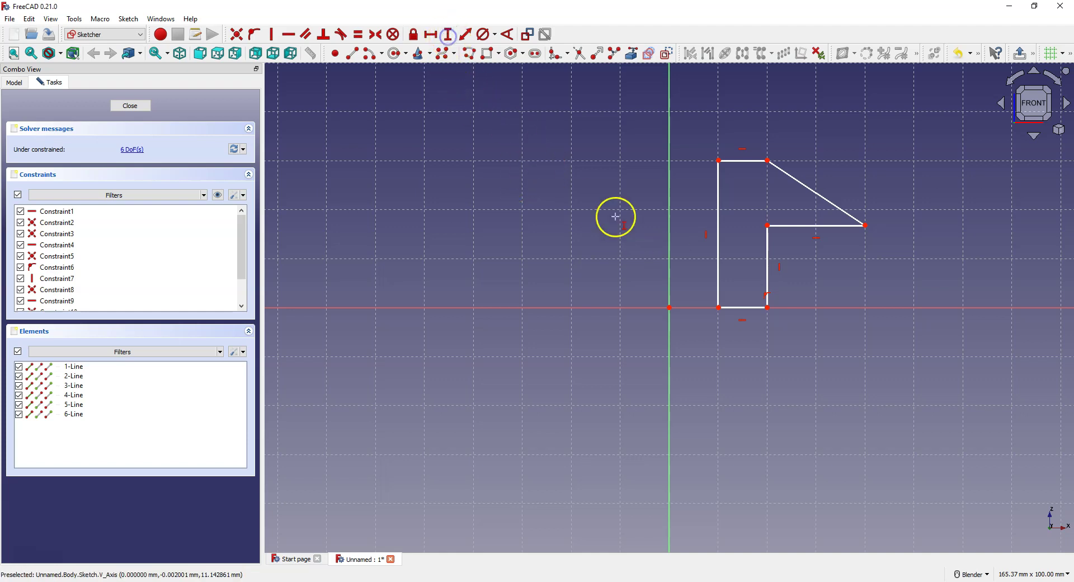
pyautogui.click(728, 217)
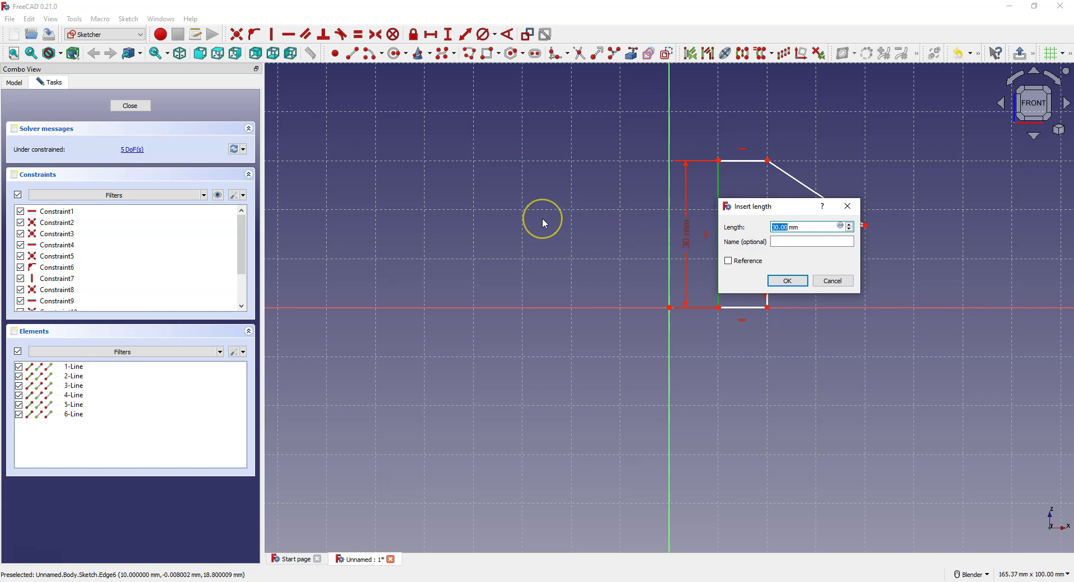
pyautogui.write('50')
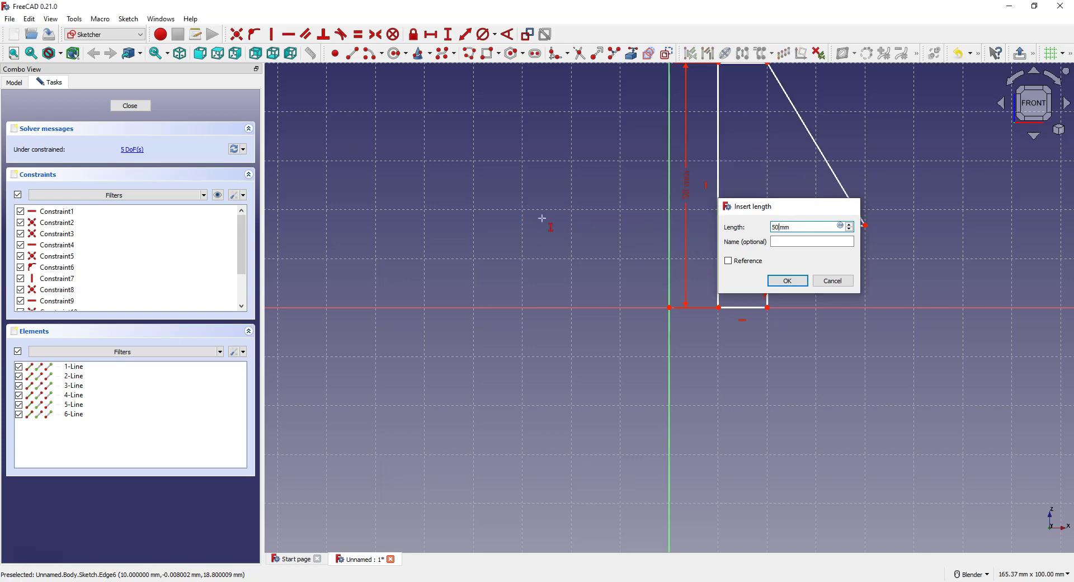
pyautogui.press('Return')
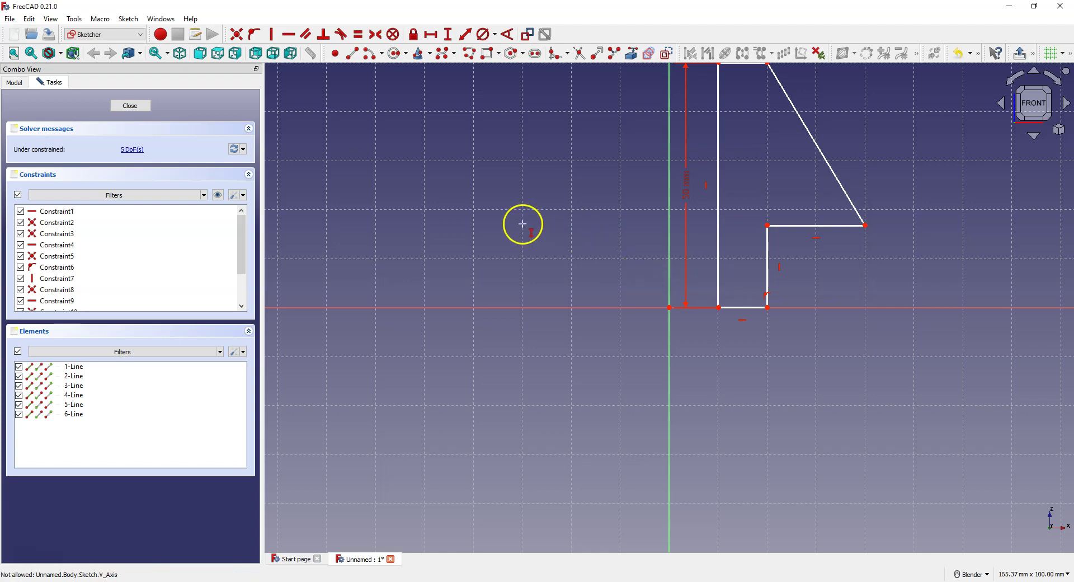
pyautogui.click(768, 270)
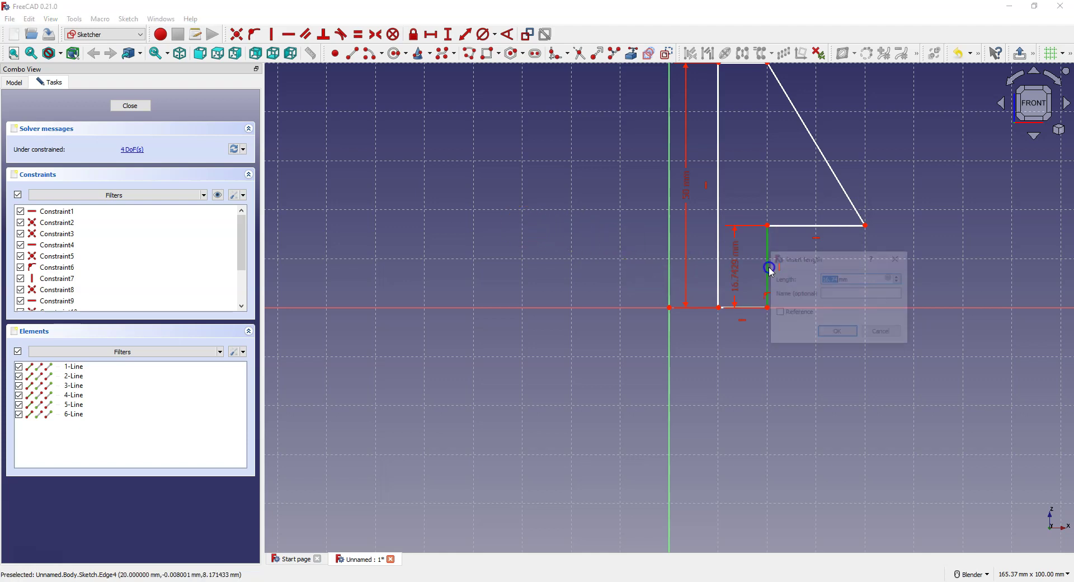
pyautogui.write('25')
pyautogui.press('Return')
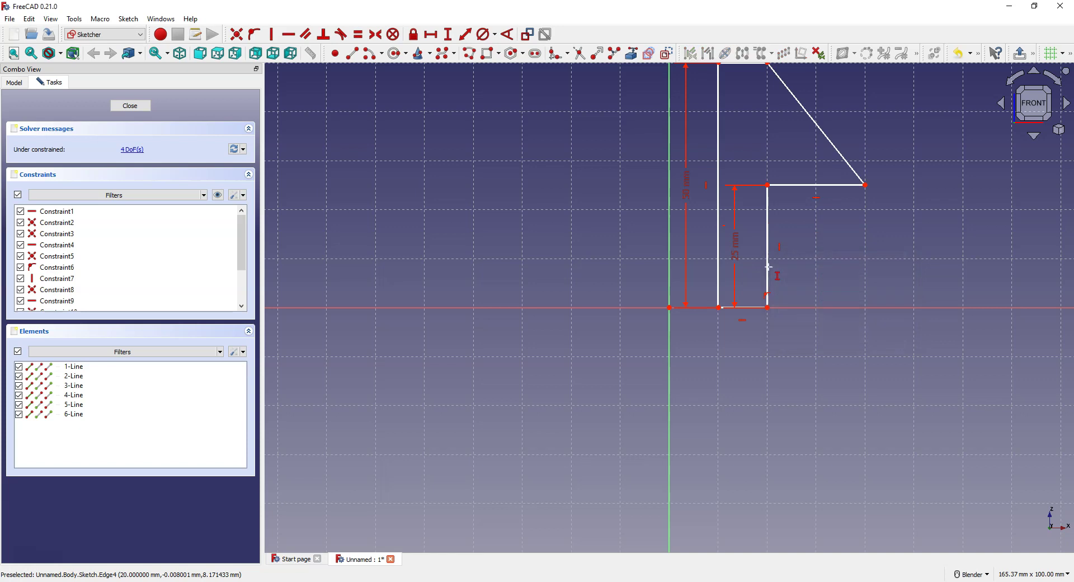
pyautogui.scroll(-3, 619, 343)
pyautogui.scroll(2, 777, 232)
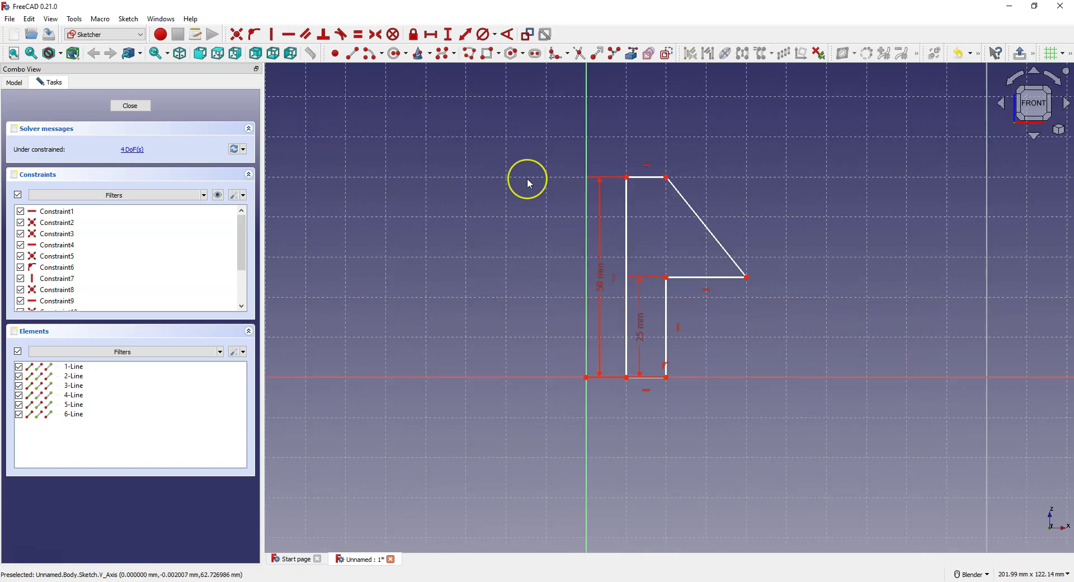
# Add horizontal dimensions: 10 mm axis offset, 10 mm bottom edge, 20 mm lower ledge
pyautogui.click(430, 35)
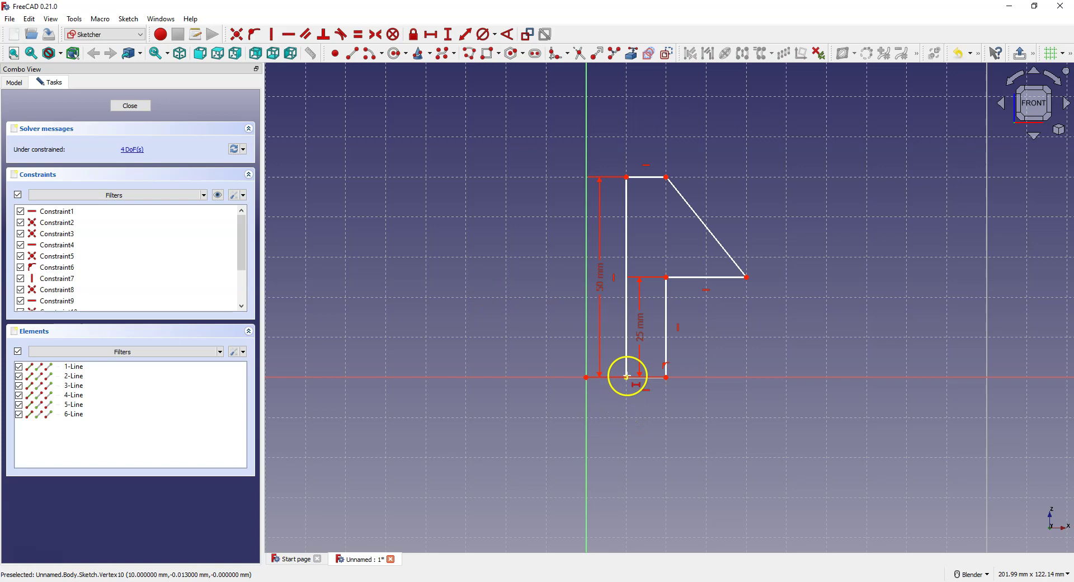
pyautogui.click(604, 391)
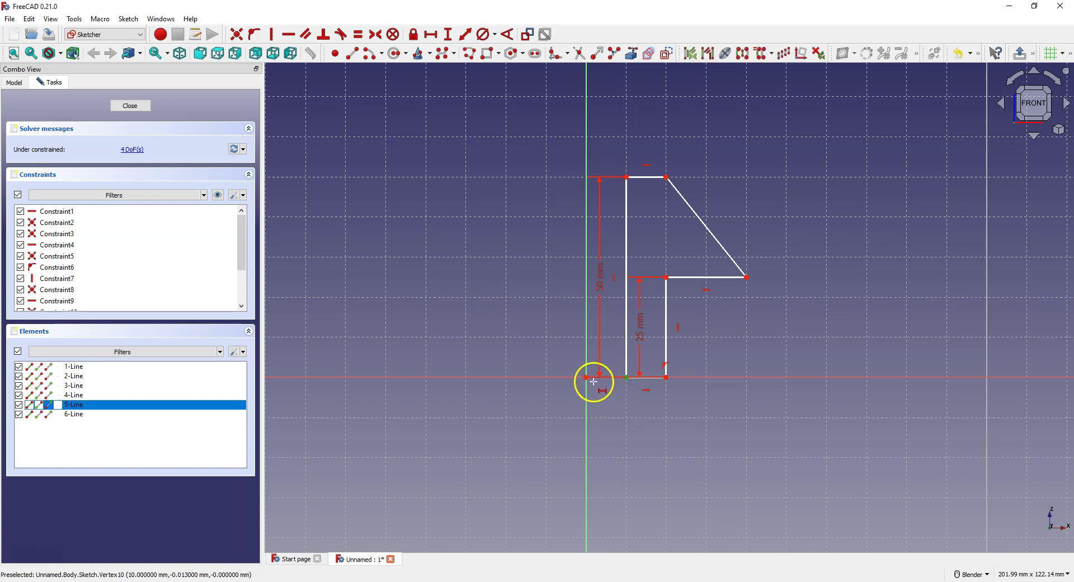
pyautogui.click(586, 377)
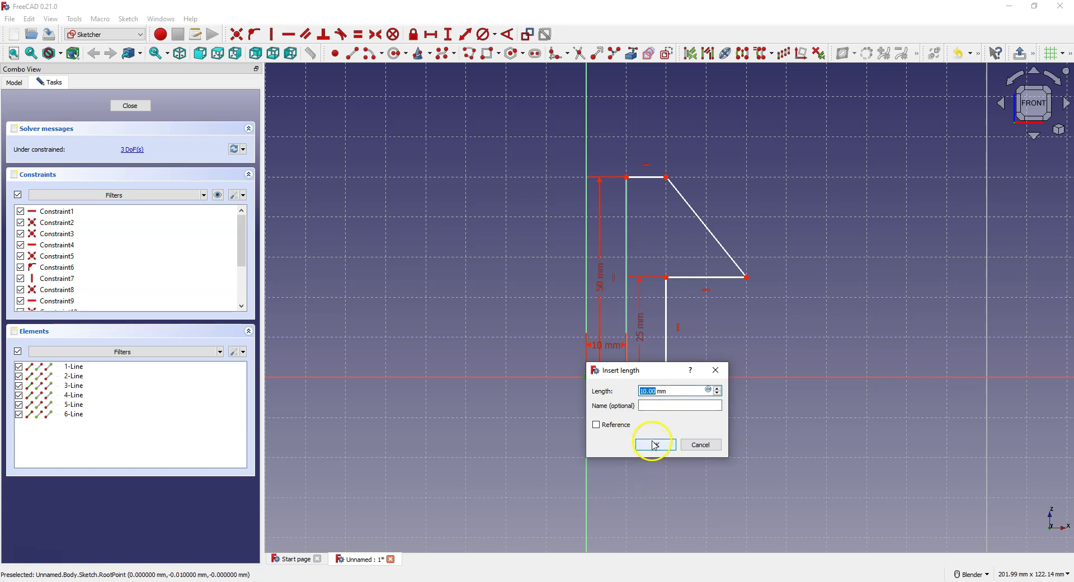
pyautogui.click(653, 442)
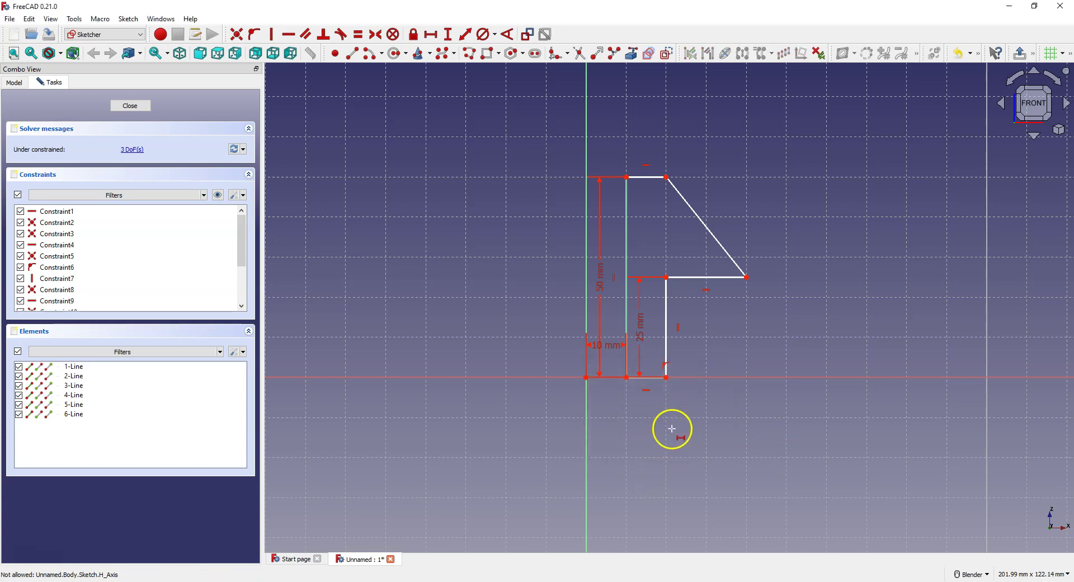
pyautogui.click(651, 377)
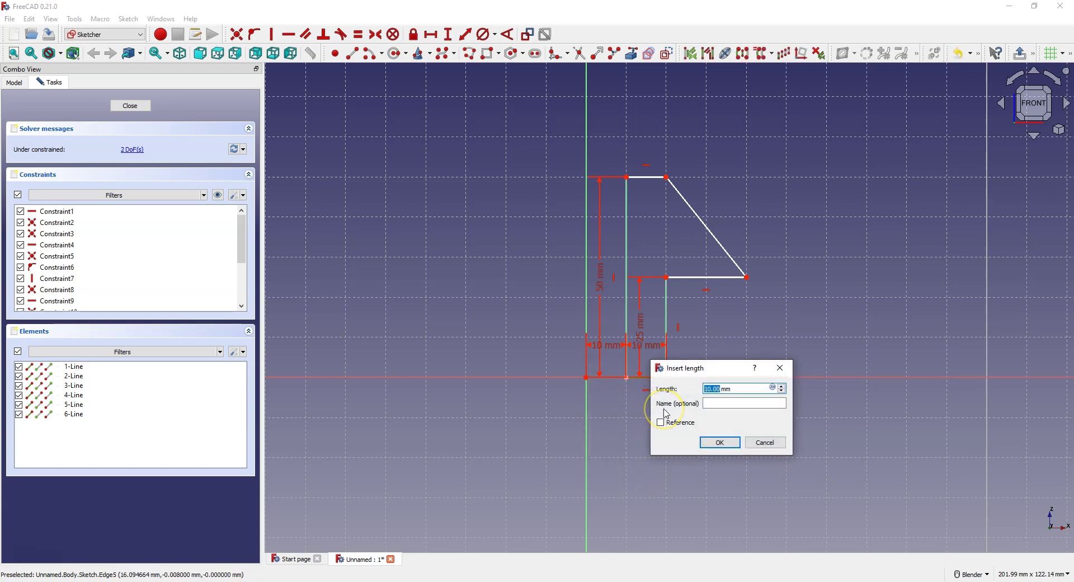
pyautogui.click(720, 442)
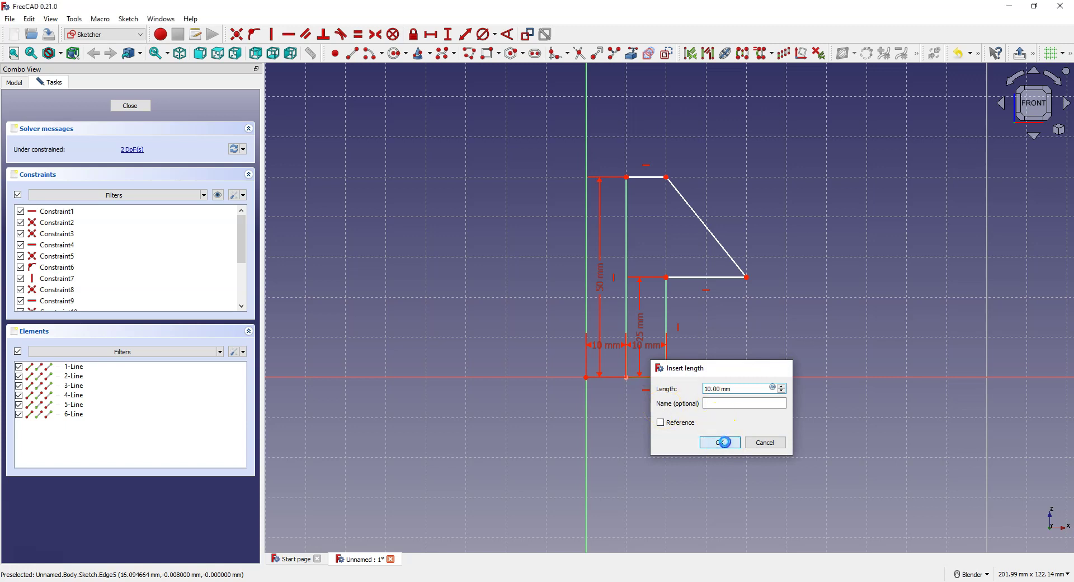
pyautogui.click(711, 276)
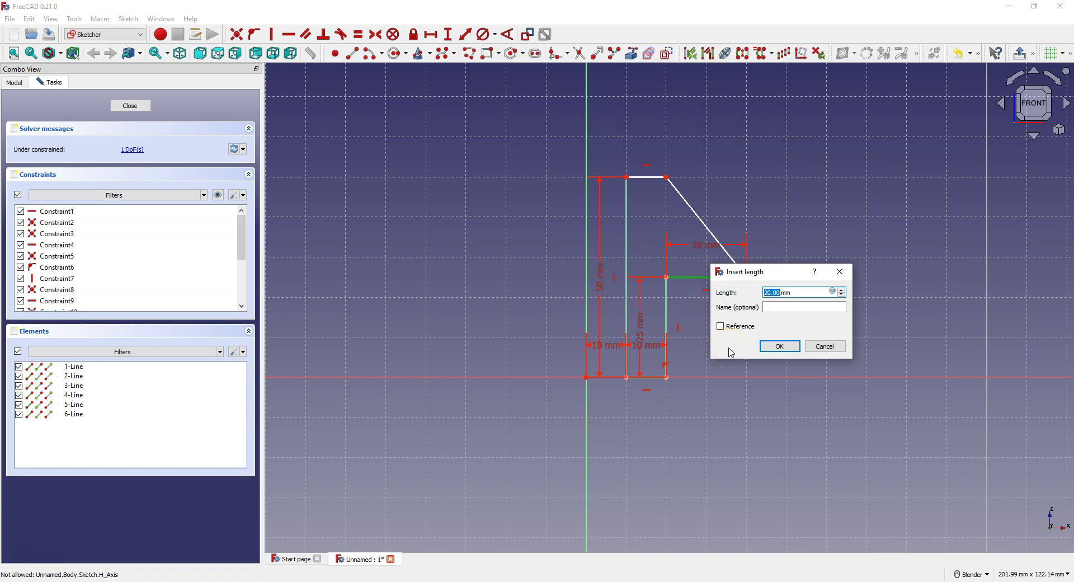
pyautogui.click(779, 347)
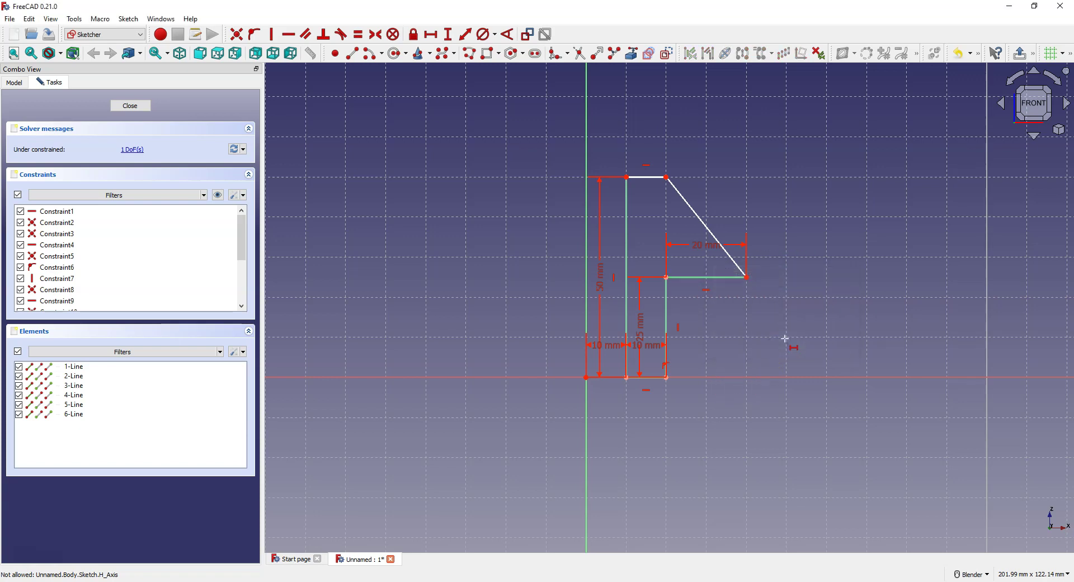
pyautogui.rightClick(731, 323)
# Apply an Equal constraint between the bottom and top edges of the profile
pyautogui.click(357, 34)
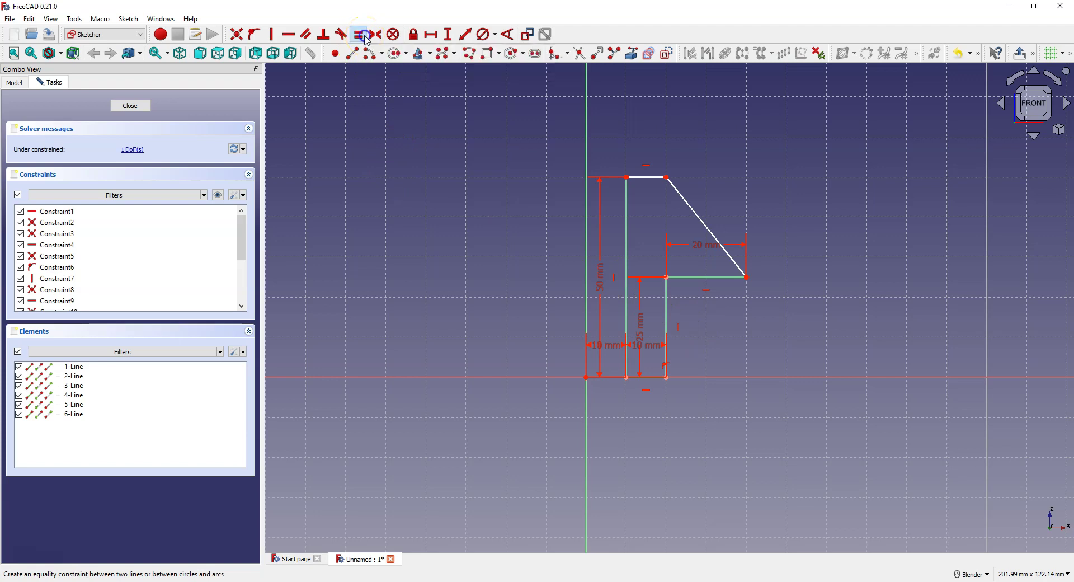
pyautogui.click(653, 379)
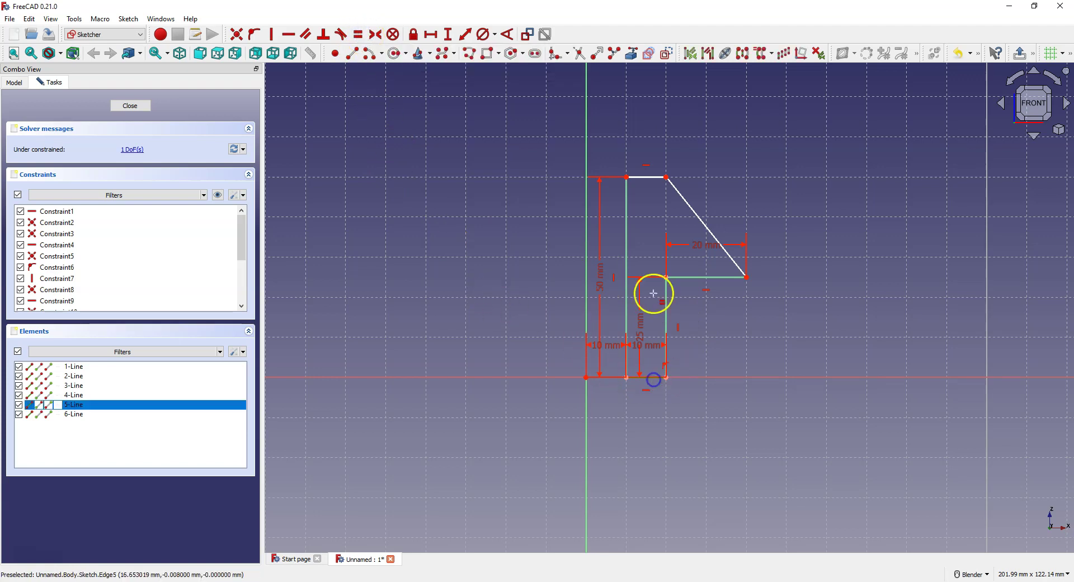
pyautogui.click(646, 178)
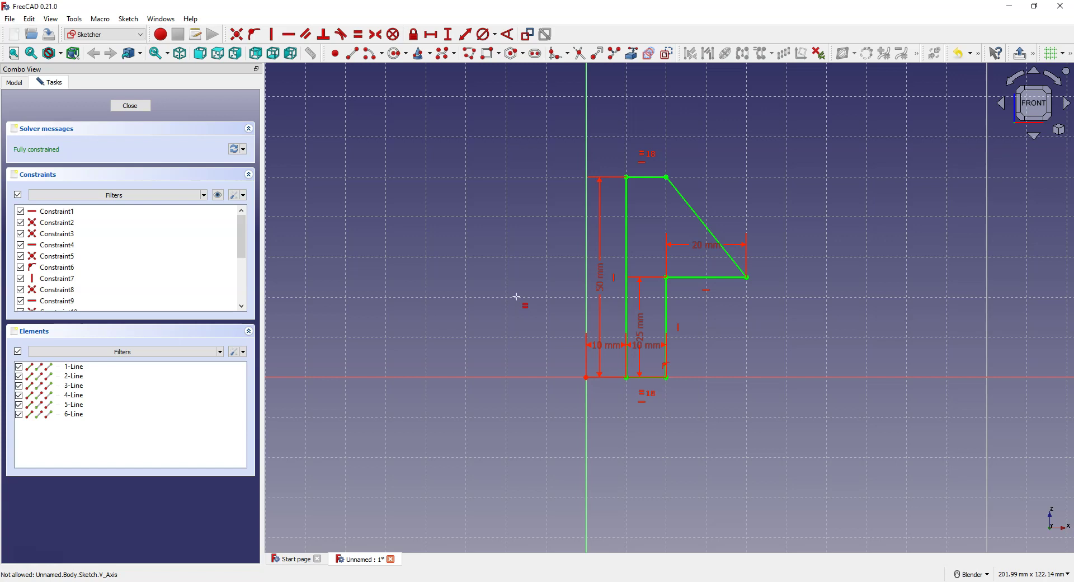
pyautogui.click(491, 260)
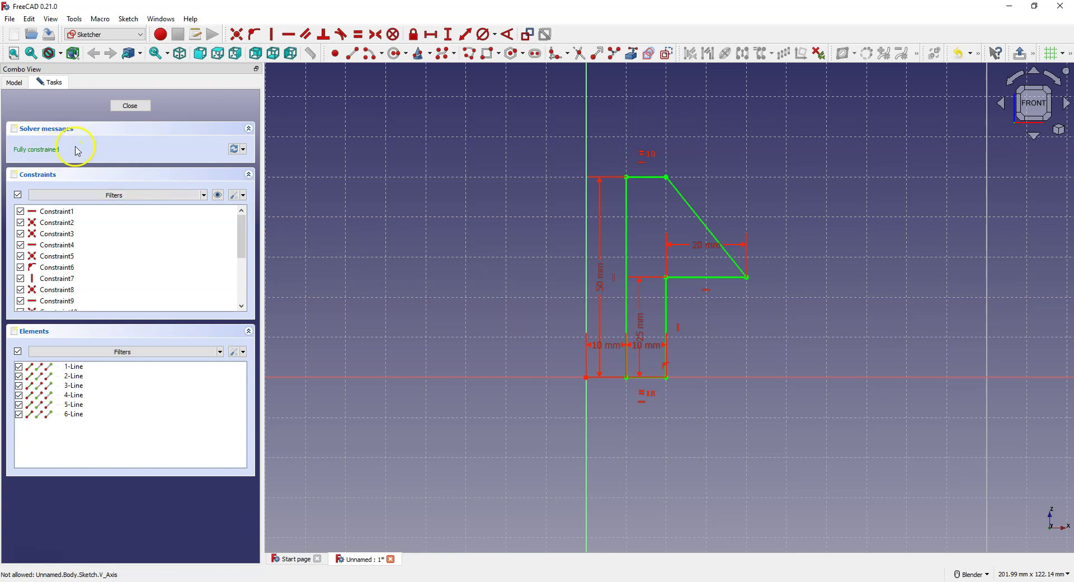
pyautogui.click(384, 221)
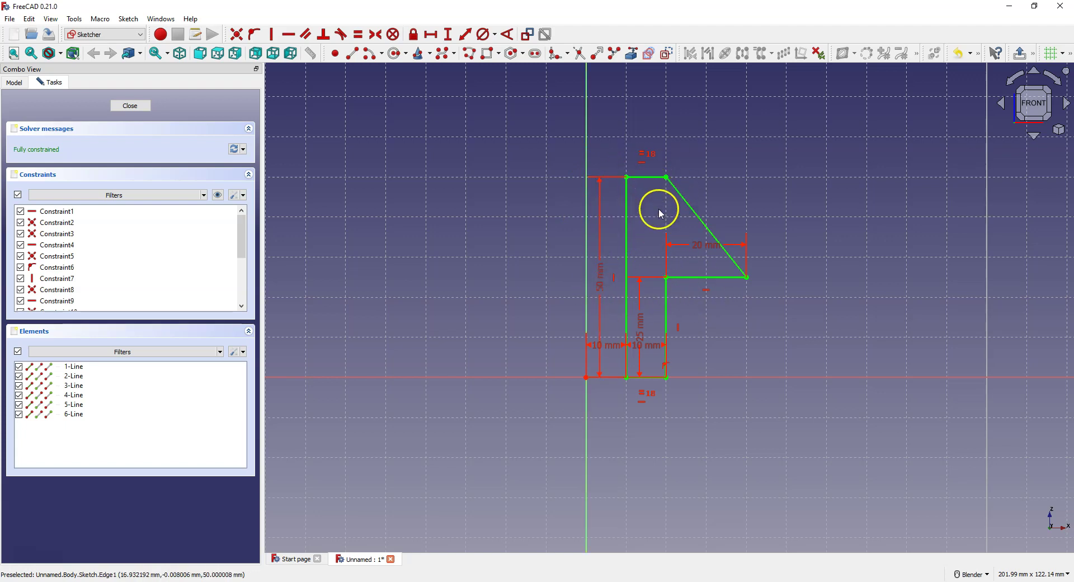
# Close the sketch editor to return to the 3D model
pyautogui.click(131, 107)
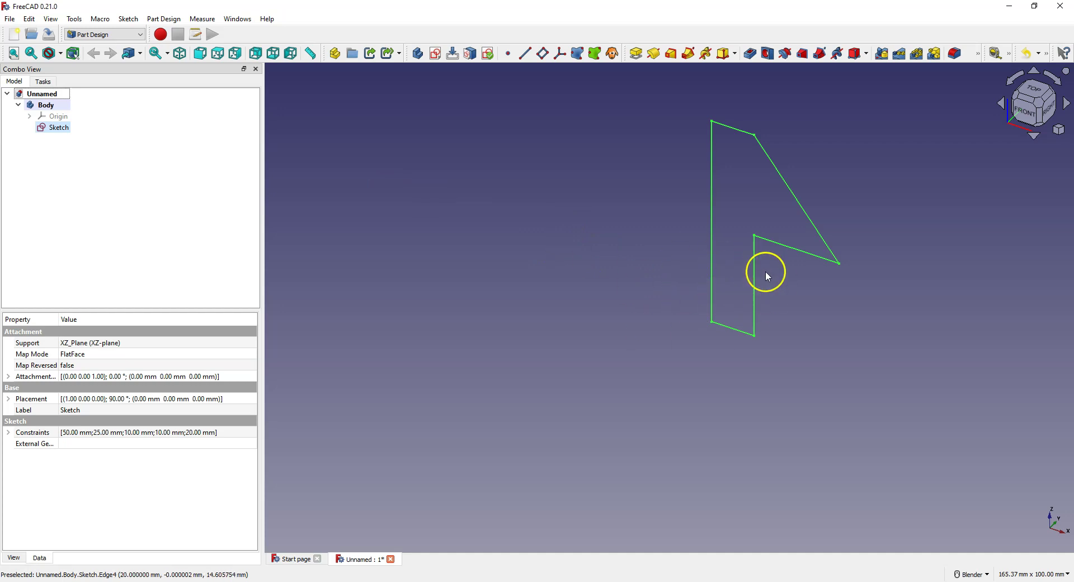
# Revolve the sketch and set the revolution axis to the base Z axis
pyautogui.click(654, 53)
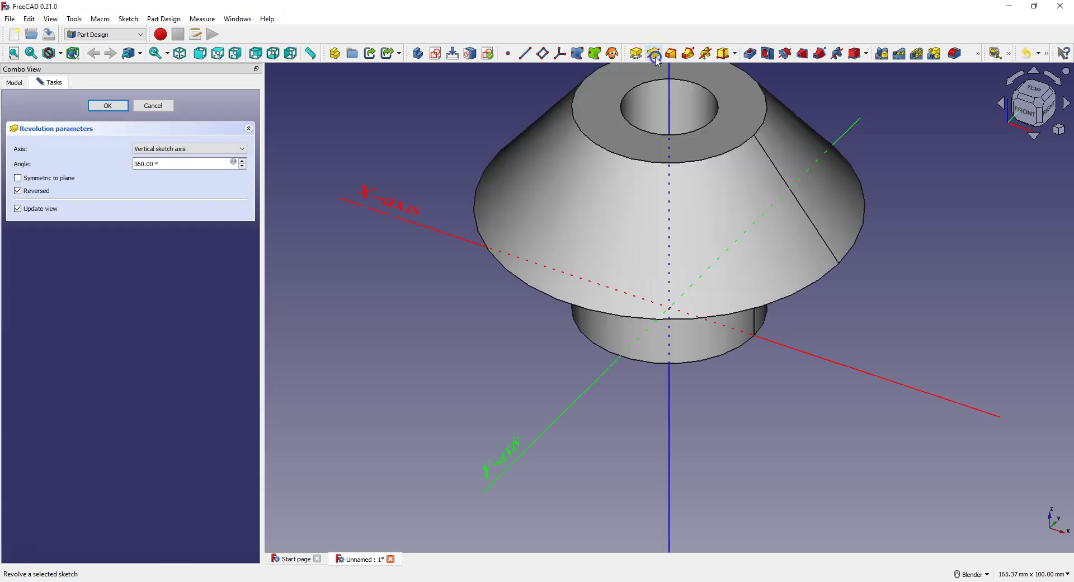
pyautogui.scroll(-1, 656, 253)
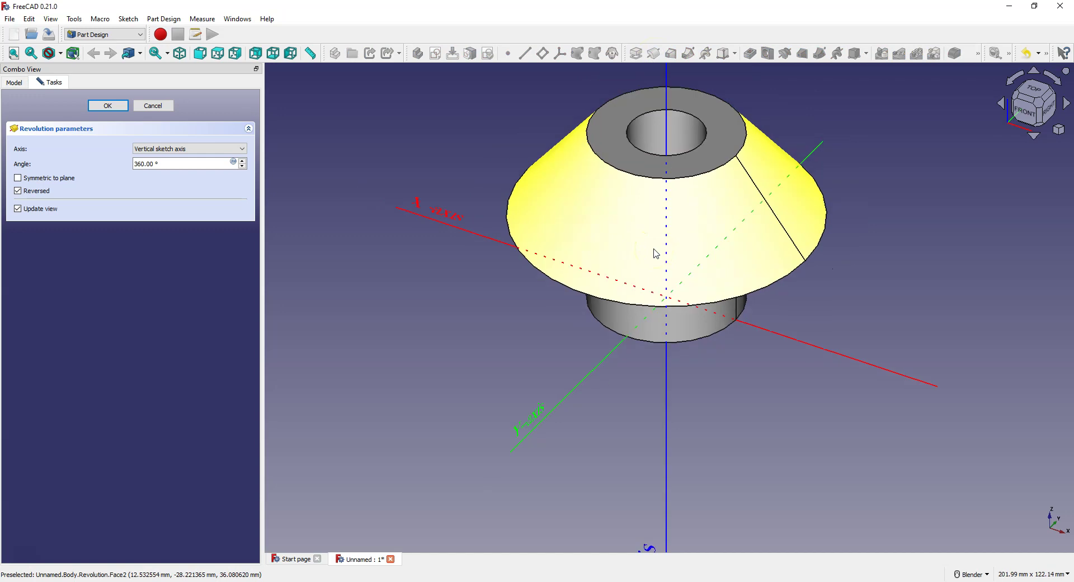
pyautogui.scroll(-3, 656, 253)
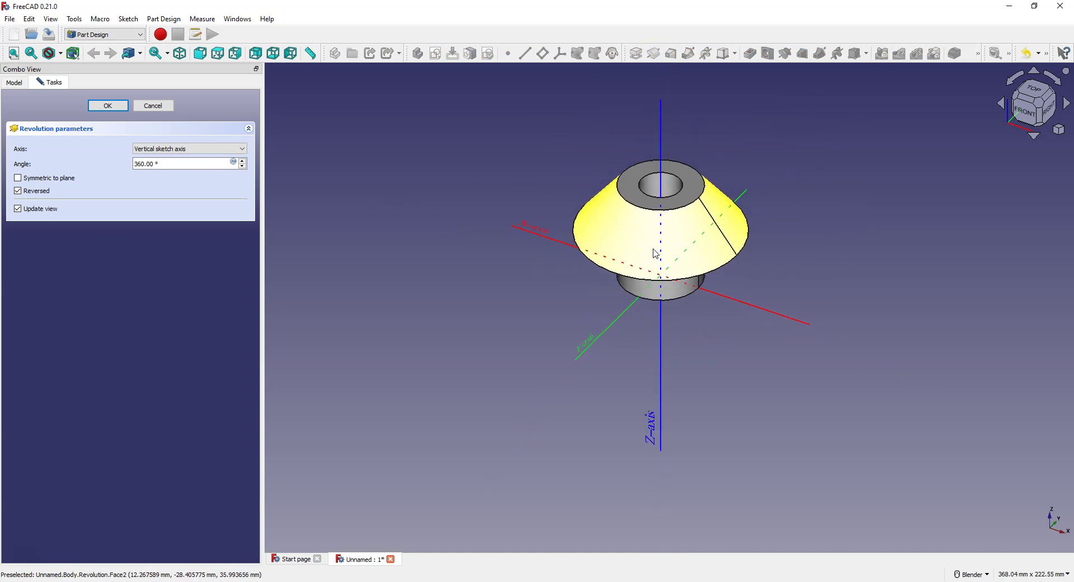
pyautogui.click(587, 237)
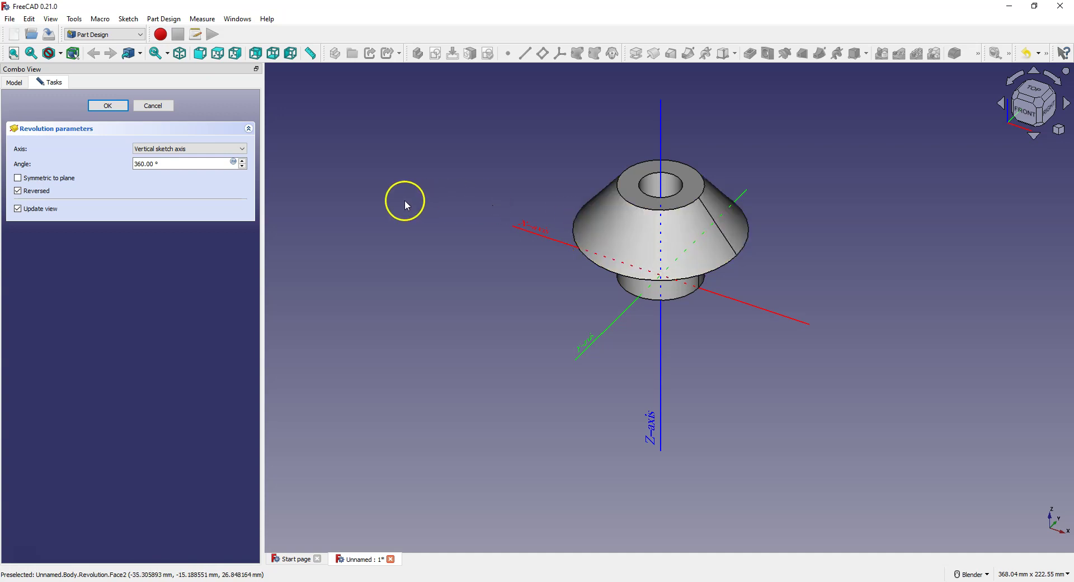
pyautogui.click(135, 161)
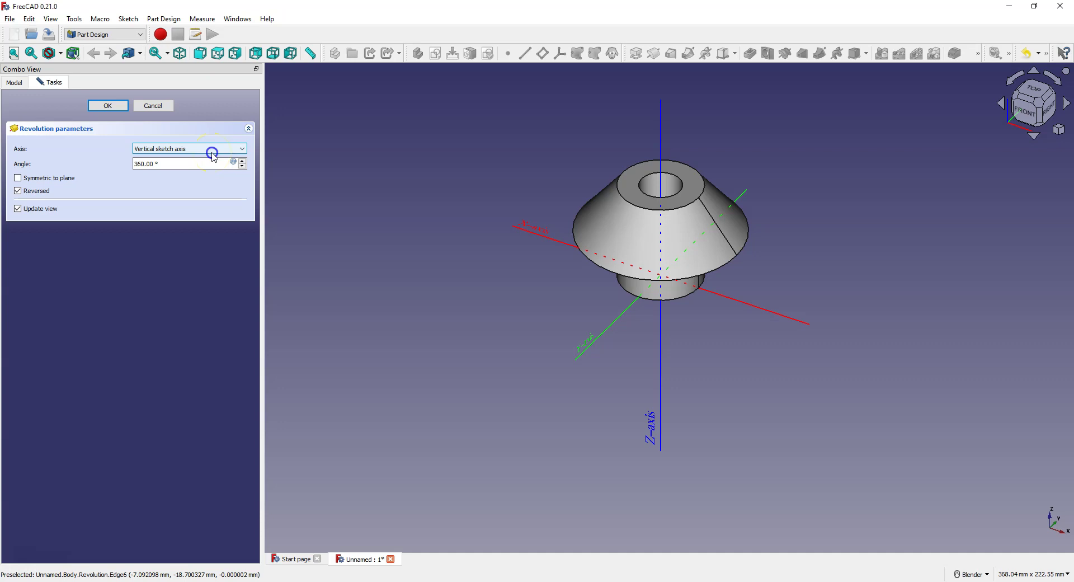
pyautogui.click(212, 153)
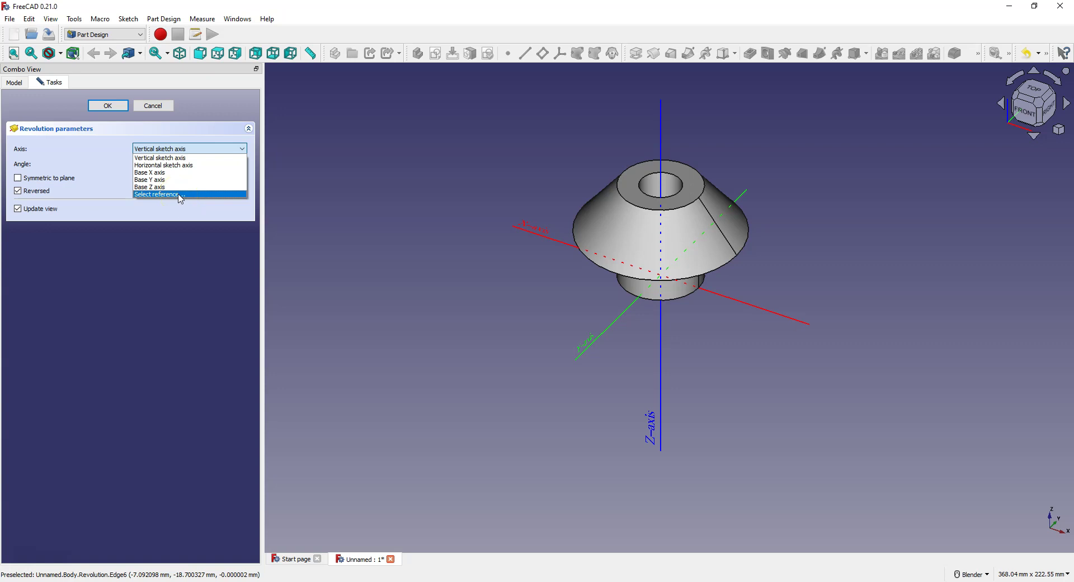
pyautogui.click(179, 188)
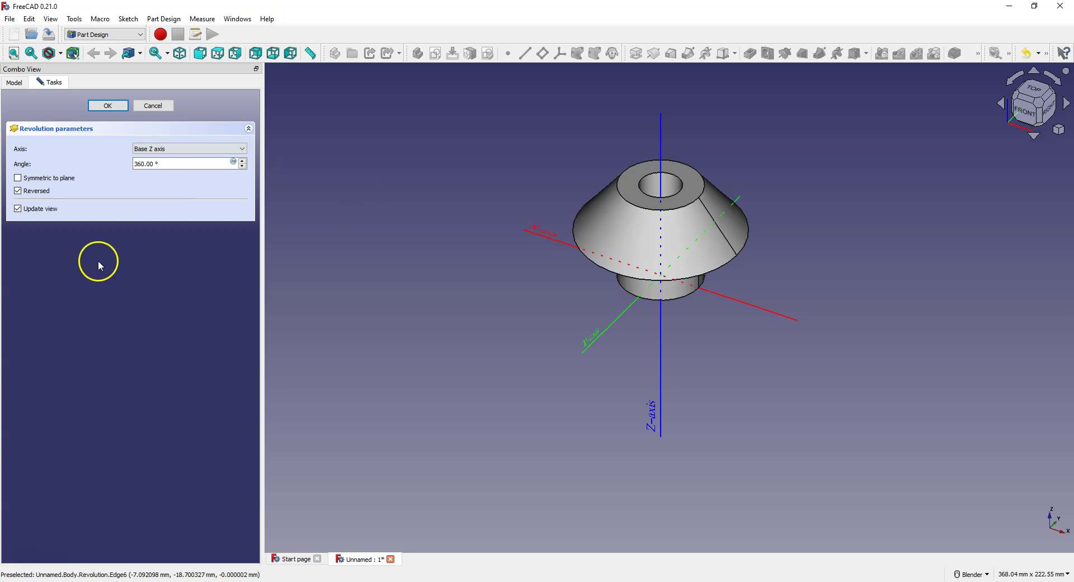
pyautogui.click(159, 168)
# Preview a 200° revolution, orbit to inspect its cut faces, then restore 360°
pyautogui.doubleClick(143, 164)
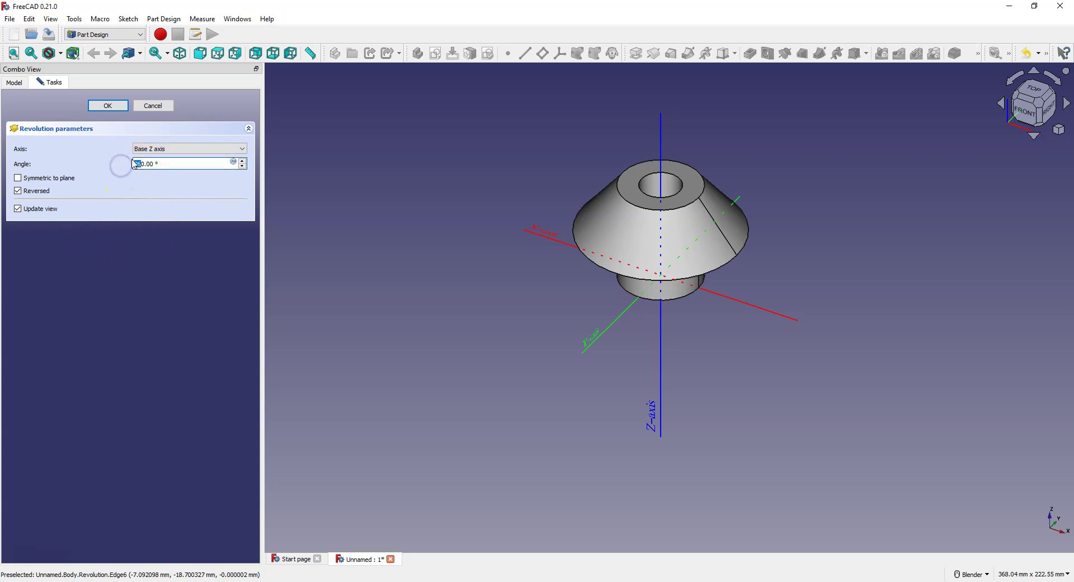
pyautogui.write('200')
pyautogui.press('Return')
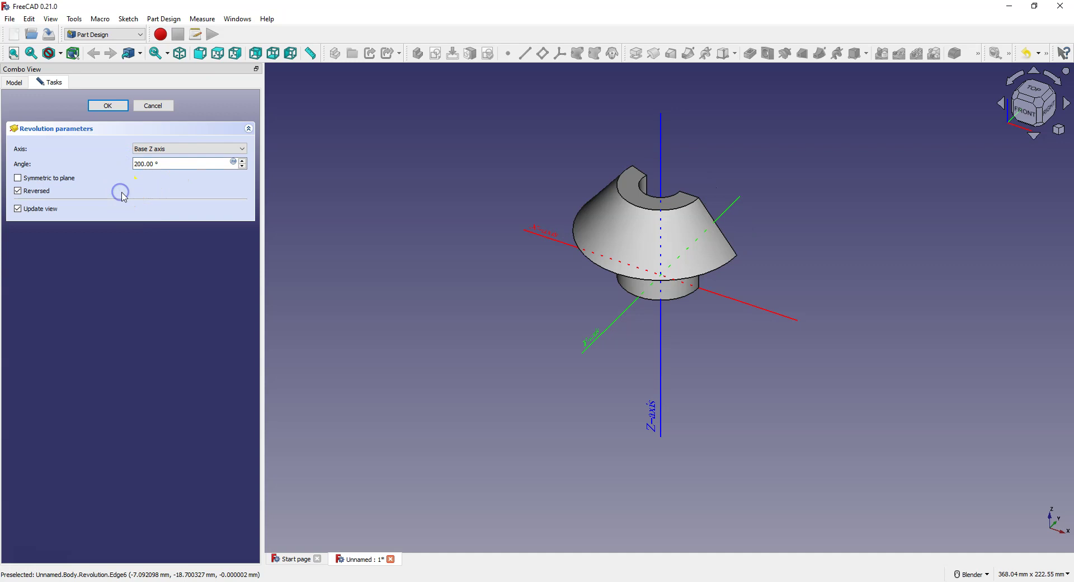
pyautogui.moveTo(617, 359)
pyautogui.mouseDown(button='middle')
pyautogui.moveTo(620, 371)
pyautogui.moveTo(563, 414)
pyautogui.mouseUp(button='middle')
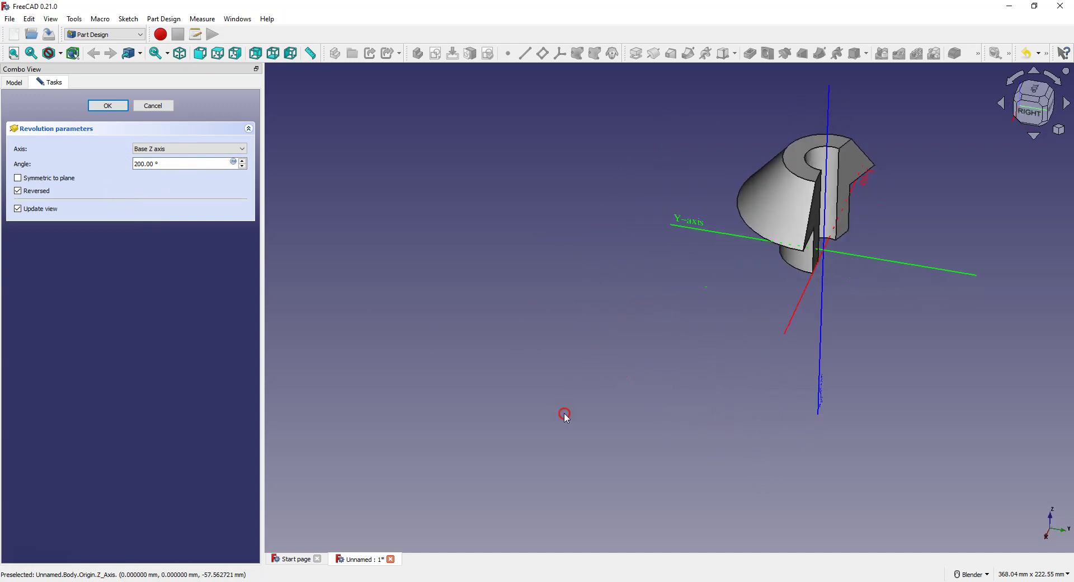
pyautogui.moveTo(807, 263)
pyautogui.mouseDown(button='middle')
pyautogui.moveTo(714, 330)
pyautogui.moveTo(784, 354)
pyautogui.moveTo(757, 360)
pyautogui.moveTo(774, 369)
pyautogui.moveTo(753, 333)
pyautogui.moveTo(770, 314)
pyautogui.mouseUp(button='middle')
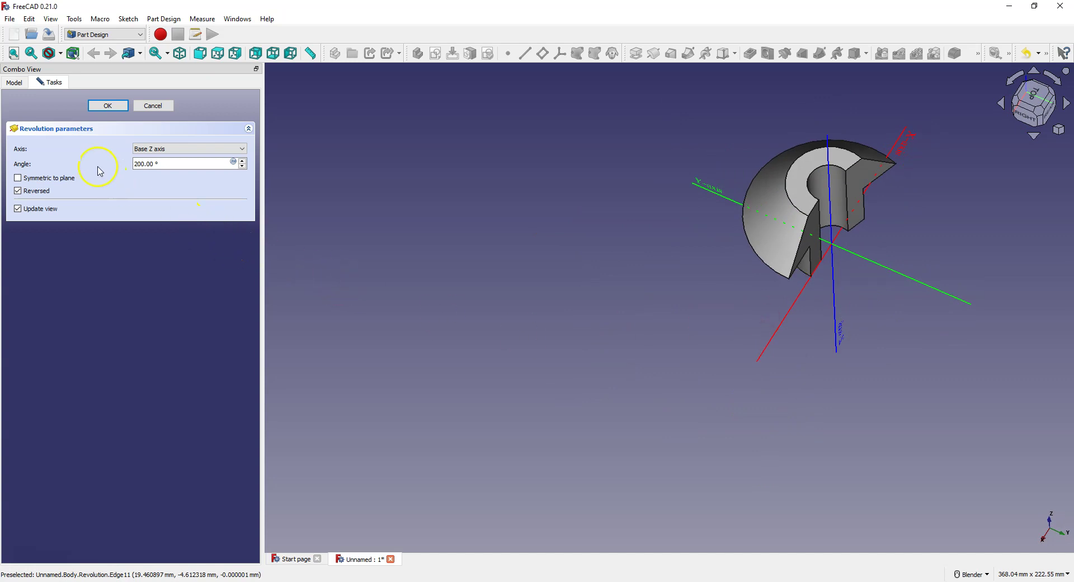
pyautogui.moveTo(143, 164); pyautogui.dragTo(122, 162)
pyautogui.write('36')
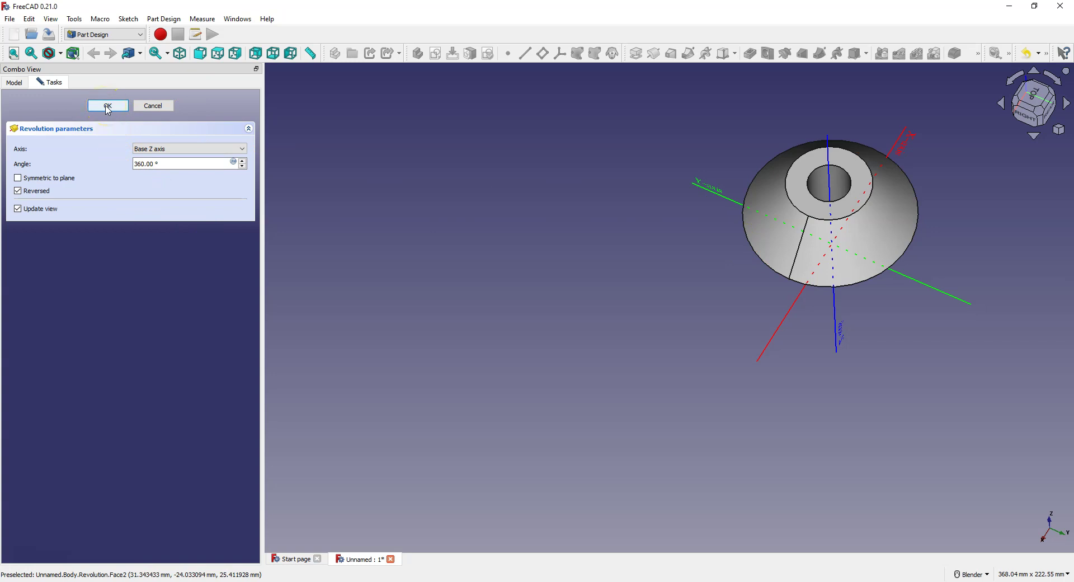
# Accept the 360° revolution, then select the bushing's flat top annular face
pyautogui.click(108, 106)
pyautogui.scroll(-2, 513, 265)
pyautogui.moveTo(573, 245)
pyautogui.mouseDown(button='middle')
pyautogui.moveTo(832, 199)
pyautogui.moveTo(852, 151)
pyautogui.moveTo(870, 171)
pyautogui.mouseUp(button='middle')
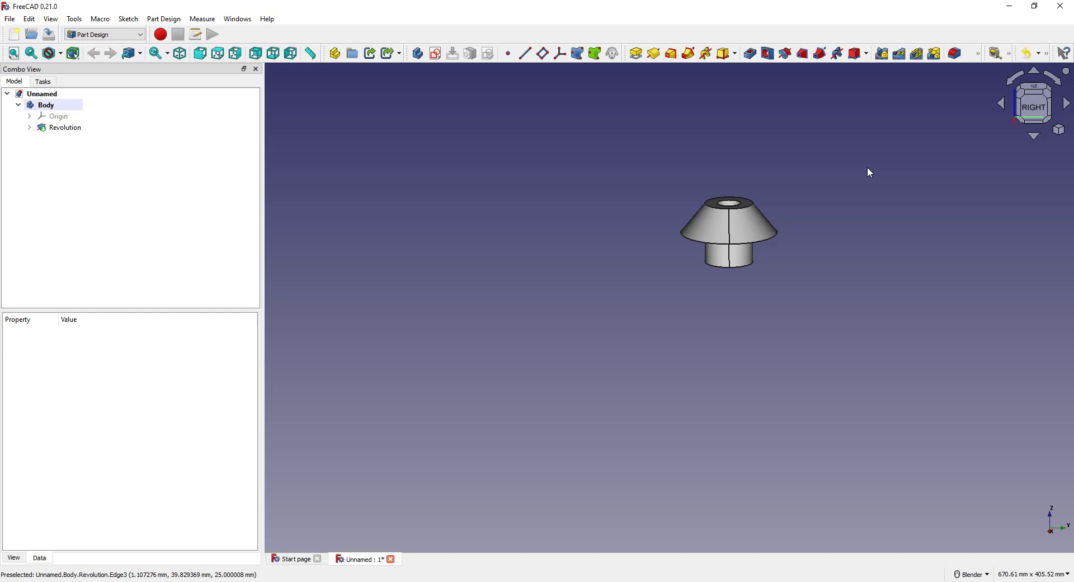
pyautogui.moveTo(871, 172); pyautogui.dragTo(378, 213, button='middle')
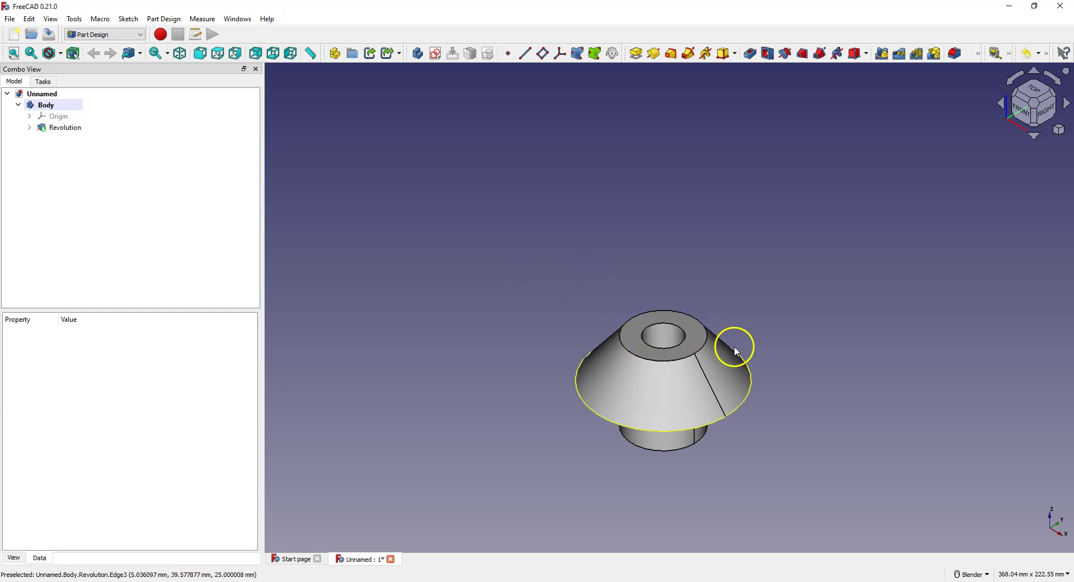
pyautogui.click(698, 340)
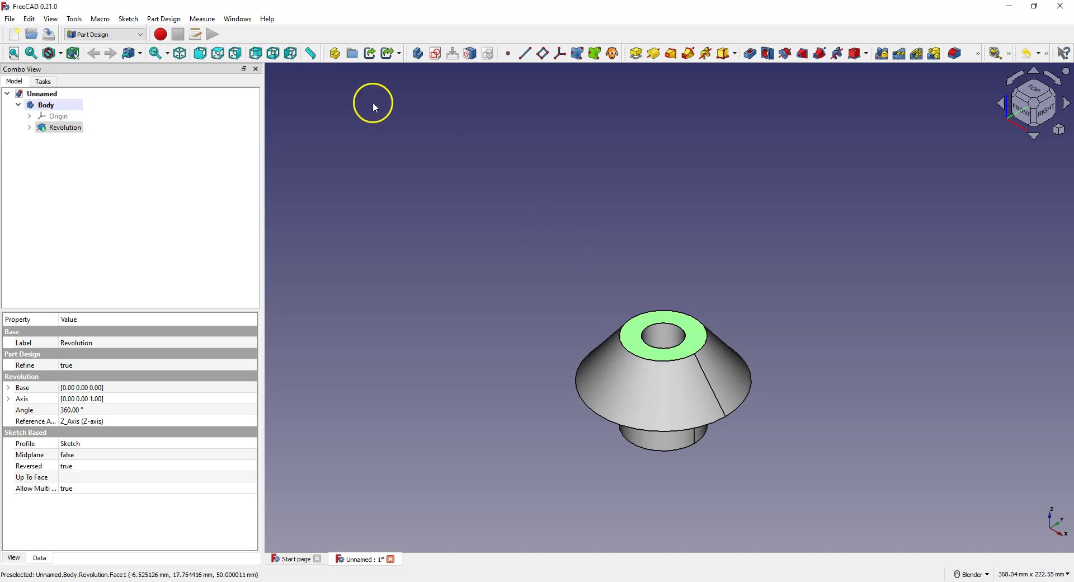
# Create a sketch on the top face and import the through-hole edge as external geometry
pyautogui.click(436, 54)
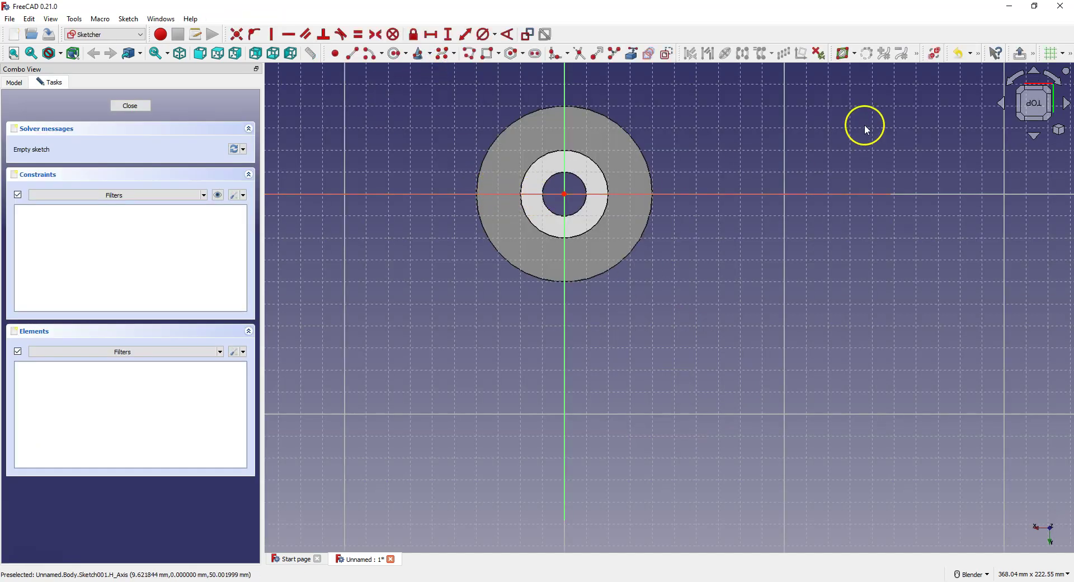
pyautogui.click(631, 54)
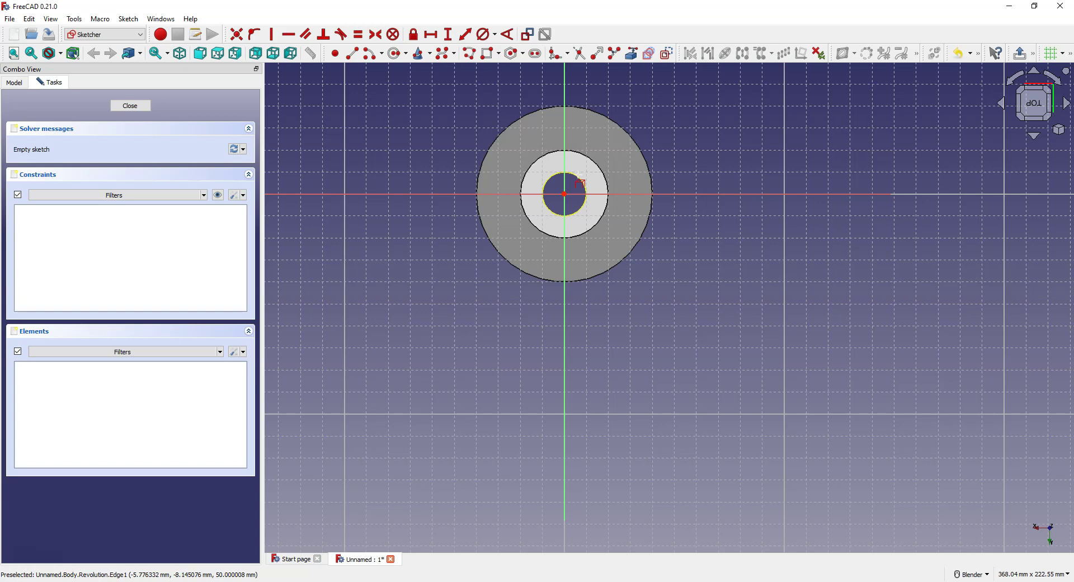
pyautogui.click(578, 175)
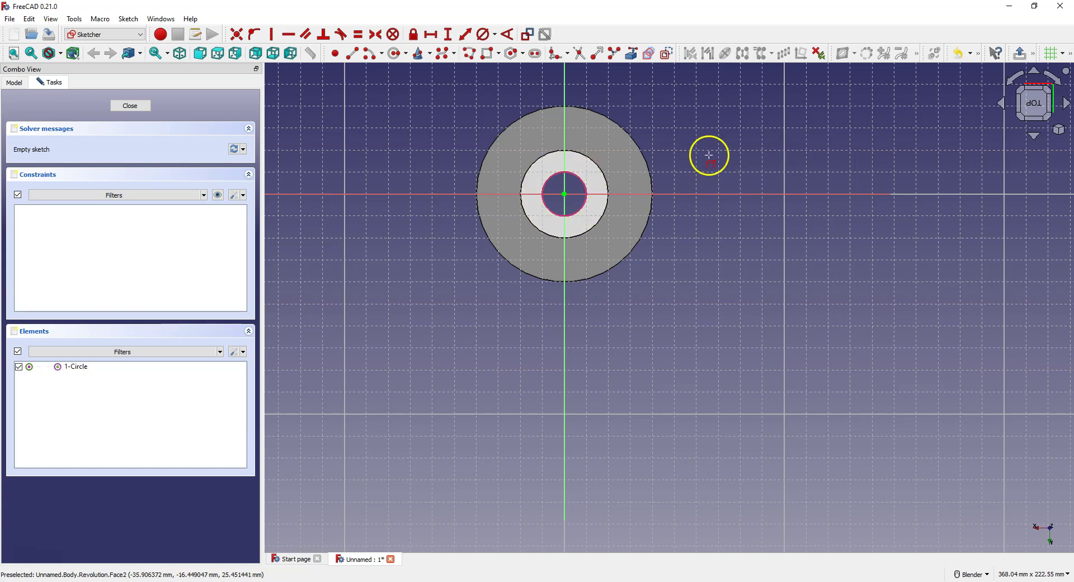
# Draw two free circles beside the hole outline and drag one toward the hole centre
pyautogui.click(394, 53)
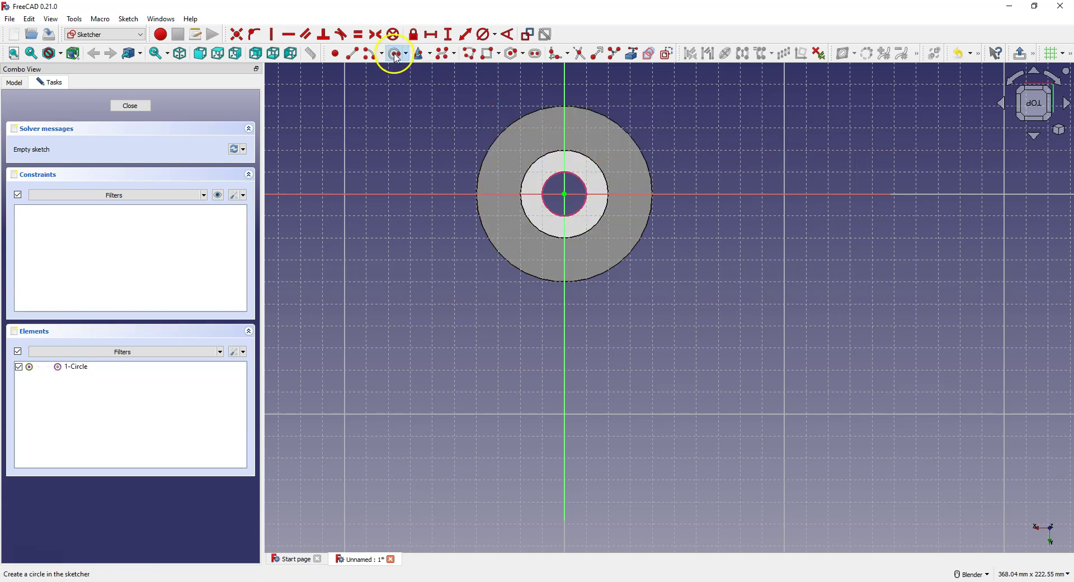
pyautogui.click(736, 171)
pyautogui.click(736, 206)
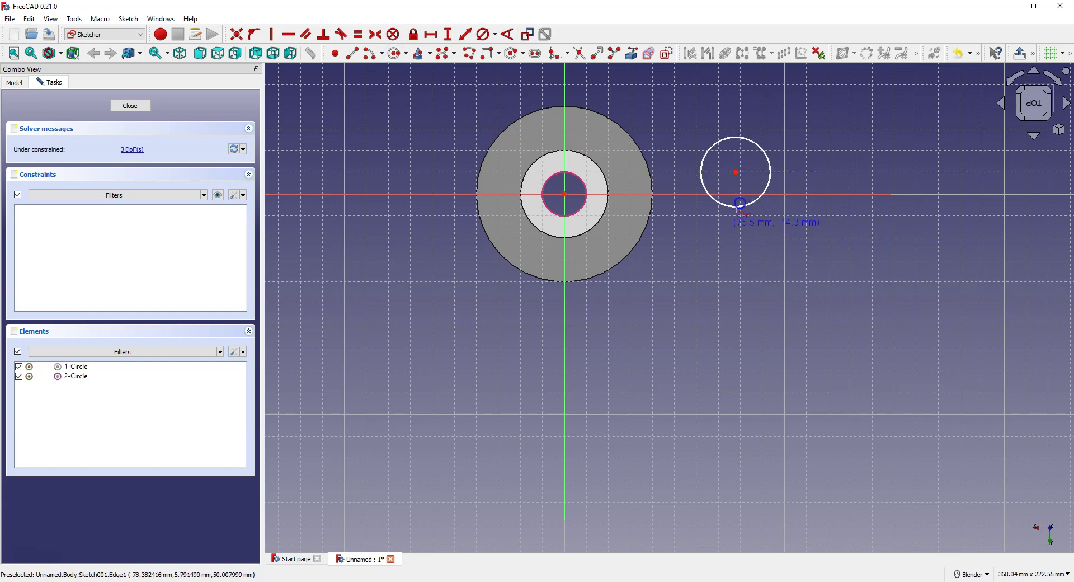
pyautogui.click(706, 249)
pyautogui.click(720, 274)
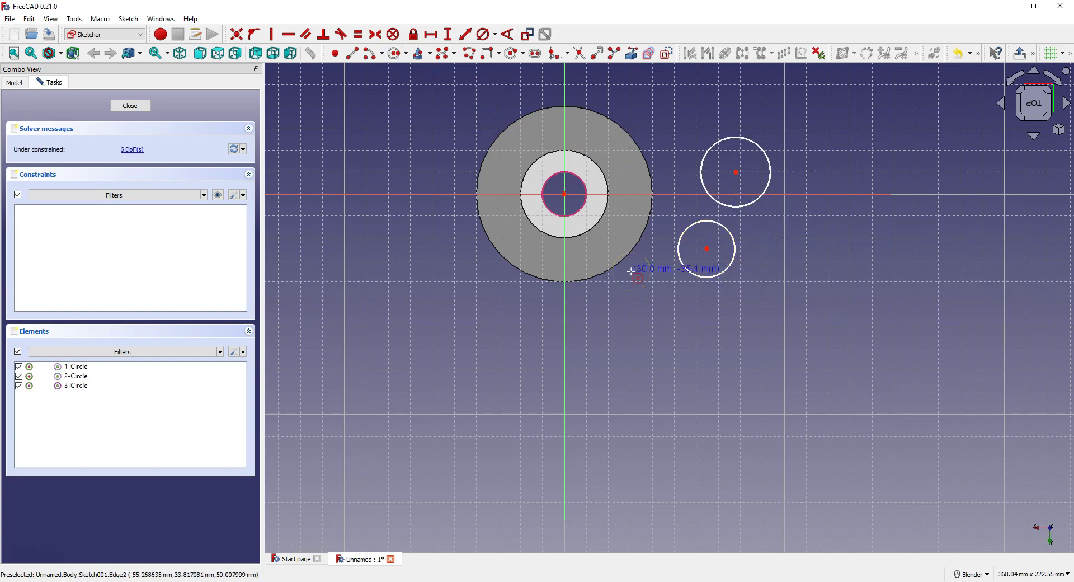
pyautogui.rightClick(649, 311)
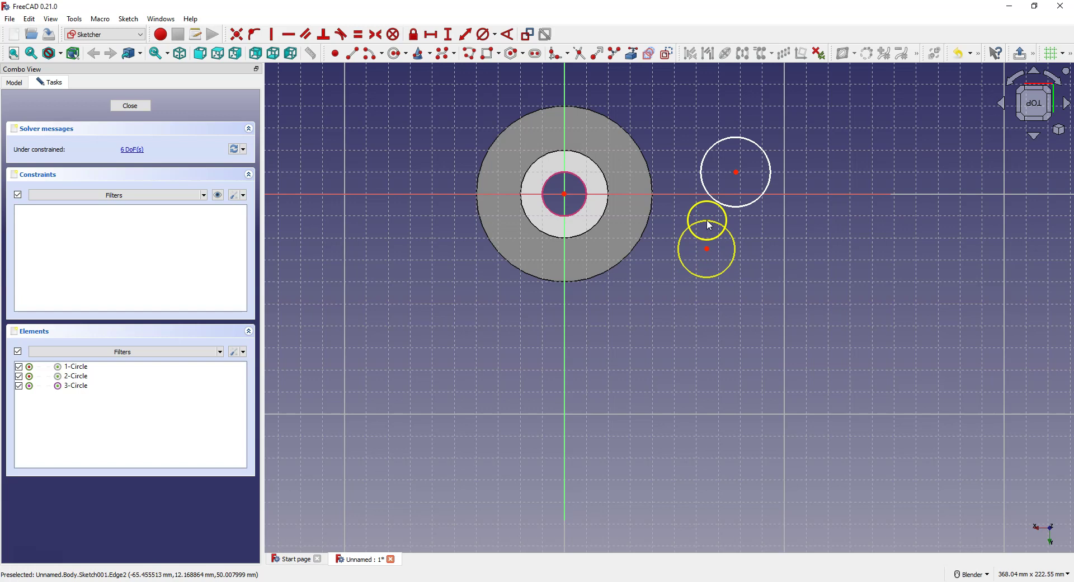
pyautogui.moveTo(587, 193)
pyautogui.mouseDown()
pyautogui.moveTo(572, 194)
pyautogui.moveTo(660, 179)
pyautogui.moveTo(720, 266)
pyautogui.moveTo(565, 194)
pyautogui.mouseUp()
pyautogui.click(566, 197)
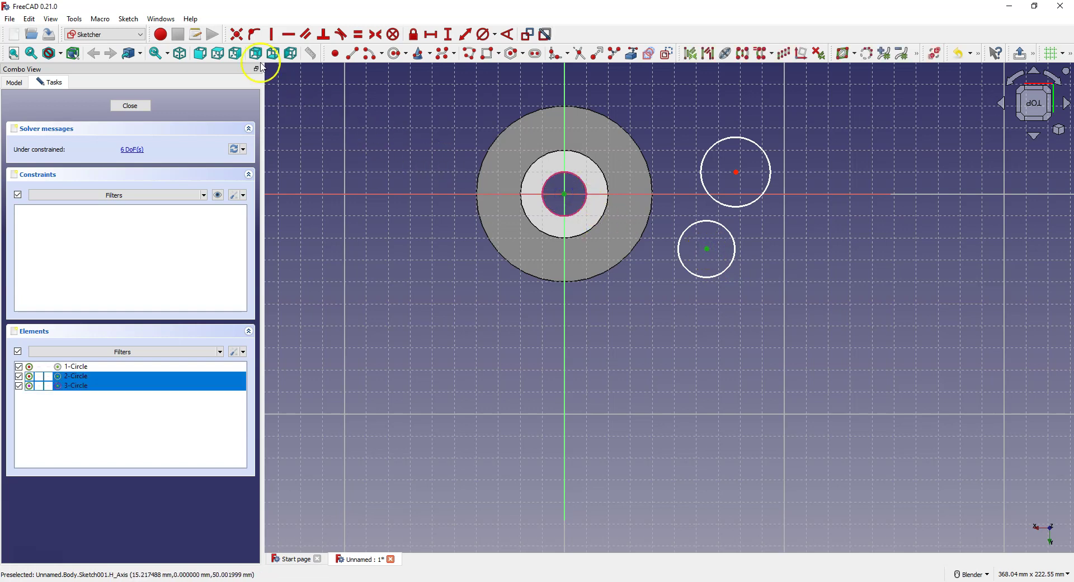
# Make one circle concentric with and equal to the hole, and centre the other on it
pyautogui.click(239, 37)
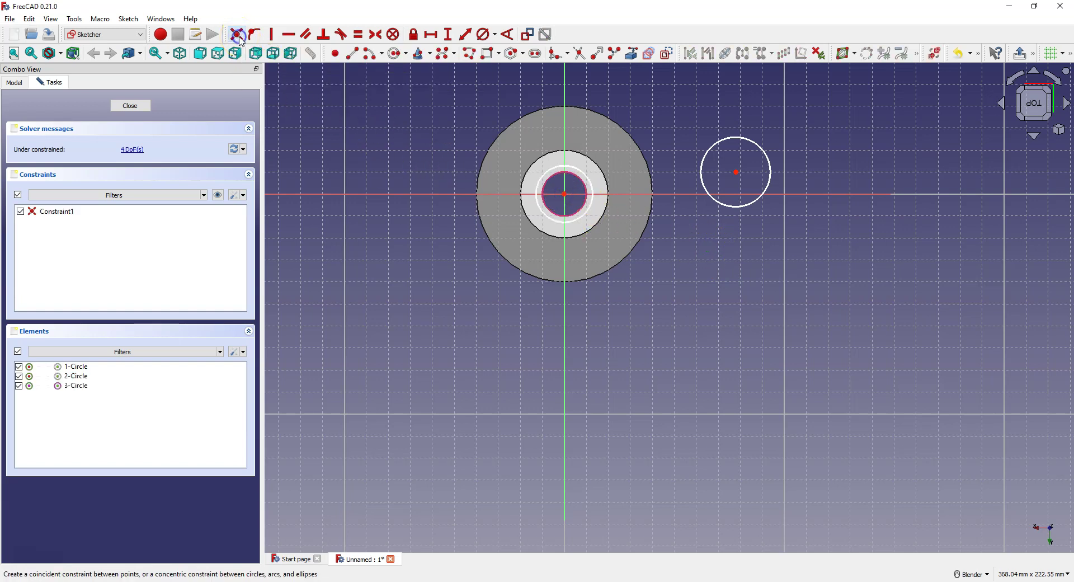
pyautogui.moveTo(596, 179)
pyautogui.mouseDown()
pyautogui.moveTo(565, 199)
pyautogui.moveTo(554, 183)
pyautogui.moveTo(564, 194)
pyautogui.mouseUp()
pyautogui.click(550, 178)
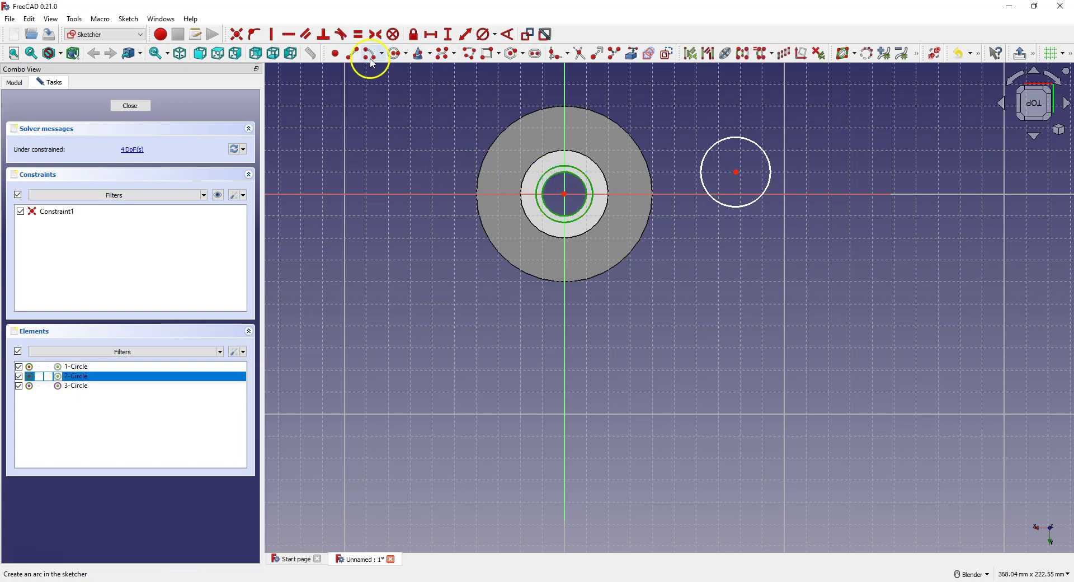
pyautogui.click(360, 37)
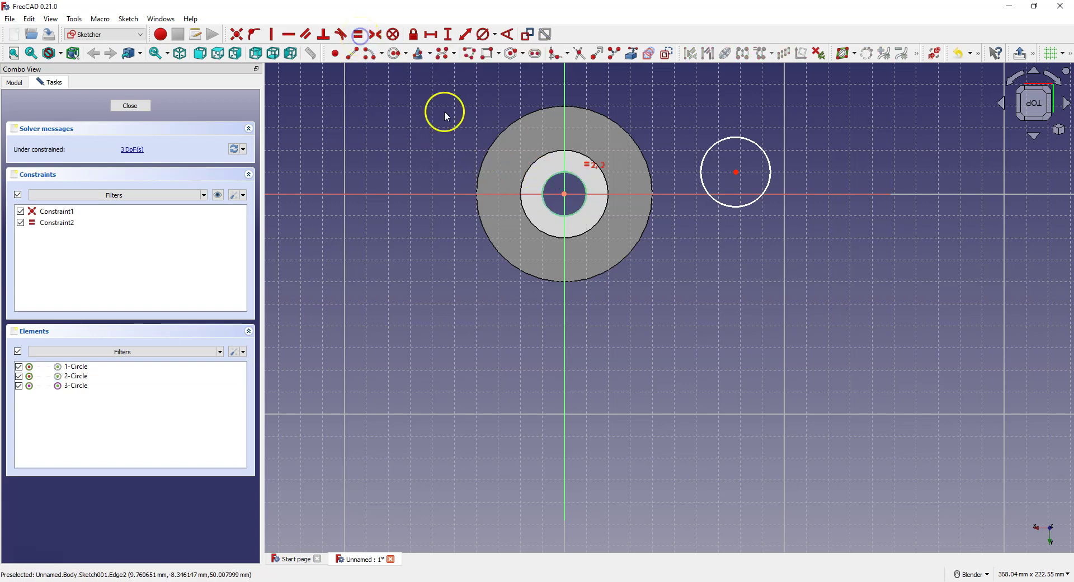
pyautogui.moveTo(605, 187)
pyautogui.mouseDown()
pyautogui.moveTo(560, 186)
pyautogui.moveTo(736, 183)
pyautogui.moveTo(730, 137)
pyautogui.moveTo(729, 180)
pyautogui.moveTo(737, 178)
pyautogui.mouseUp()
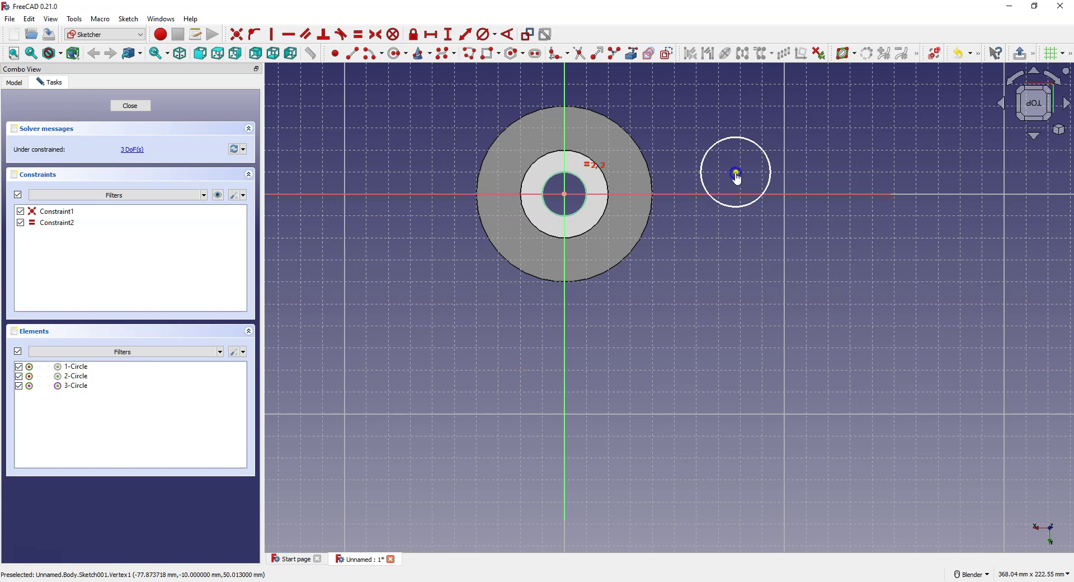
pyautogui.click(565, 195)
pyautogui.click(564, 195)
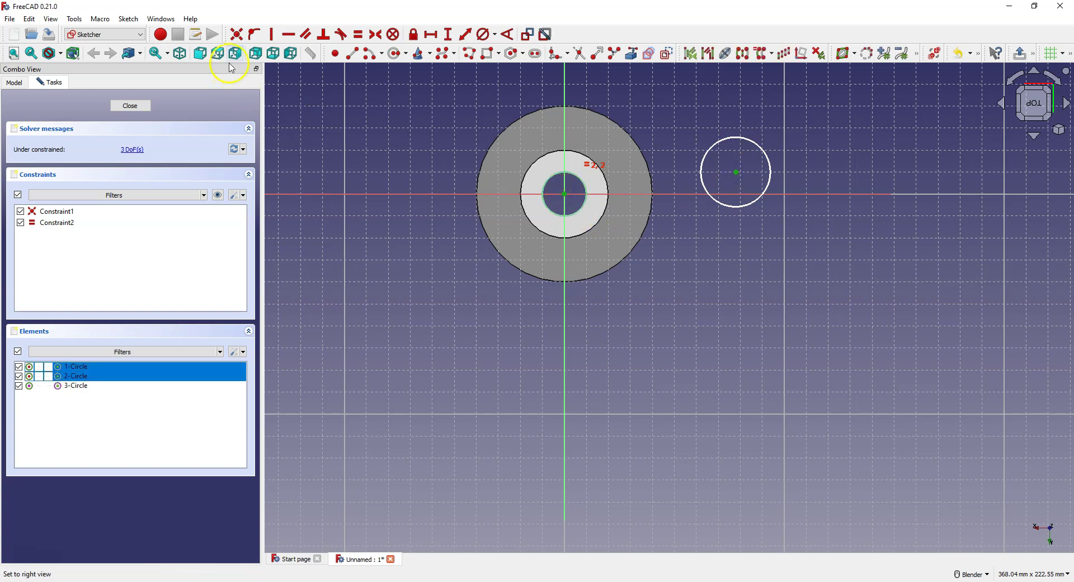
pyautogui.click(236, 34)
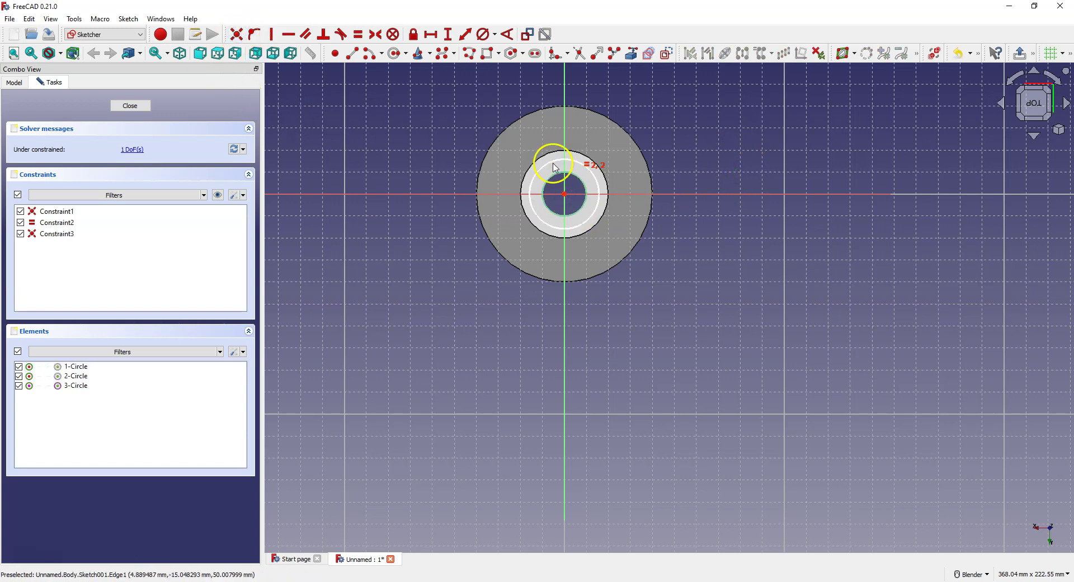
# Give the outer ring circle a 35 mm diameter and close the sketch
pyautogui.click(495, 35)
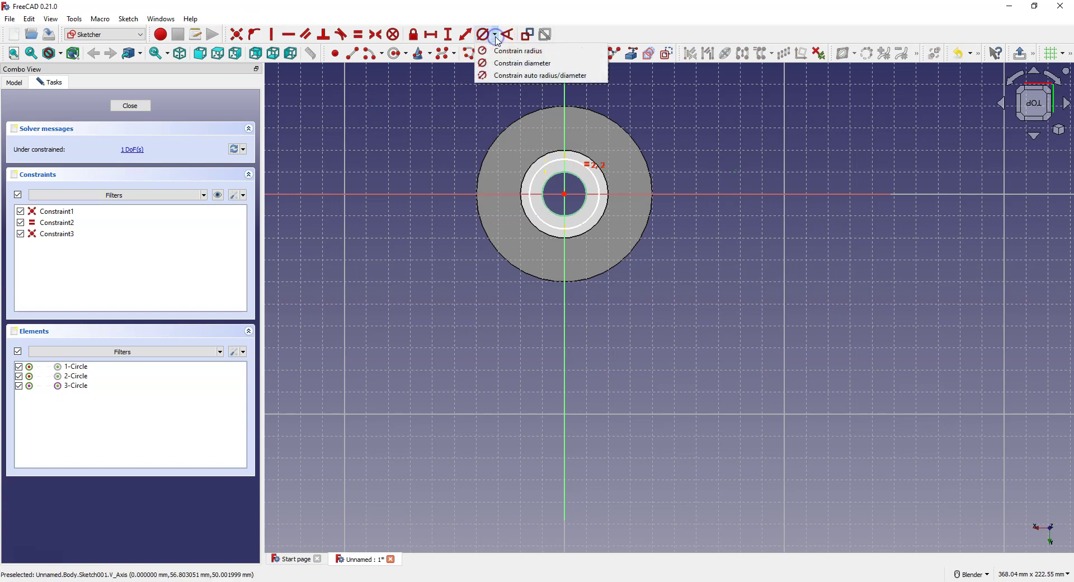
pyautogui.click(506, 63)
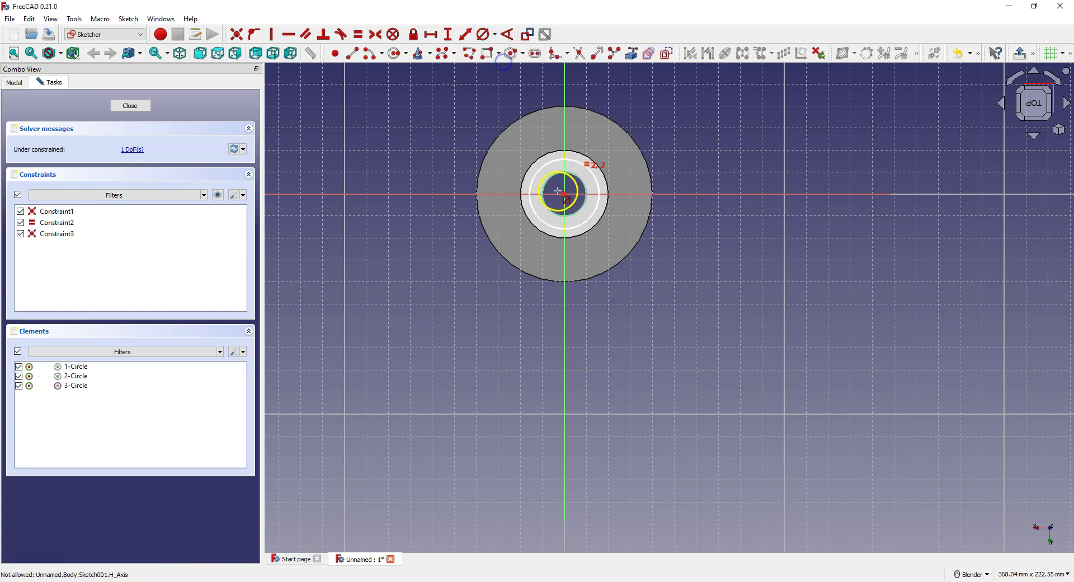
pyautogui.click(544, 163)
pyautogui.write('35')
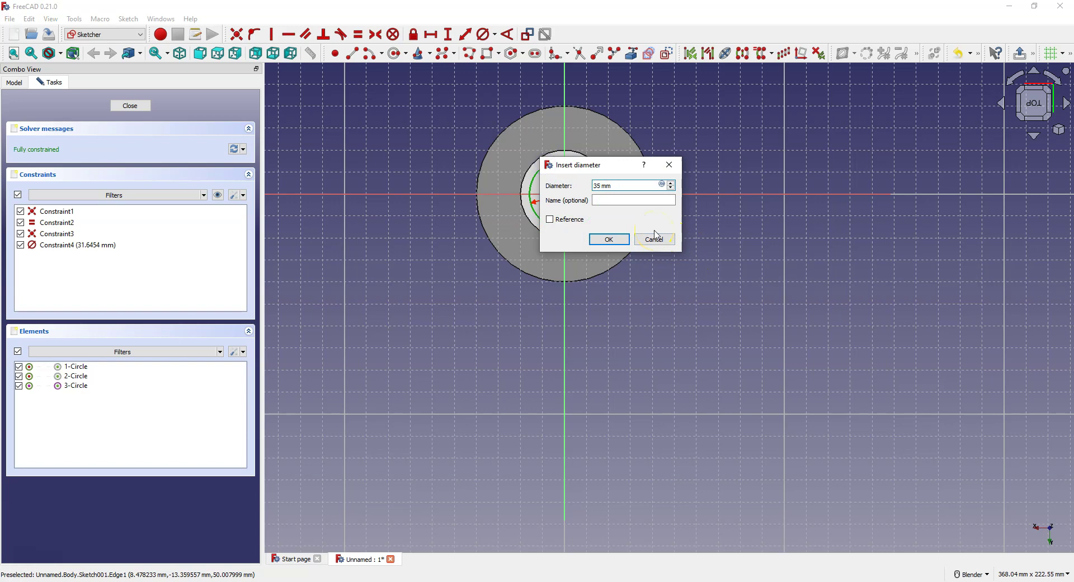
pyautogui.click(603, 240)
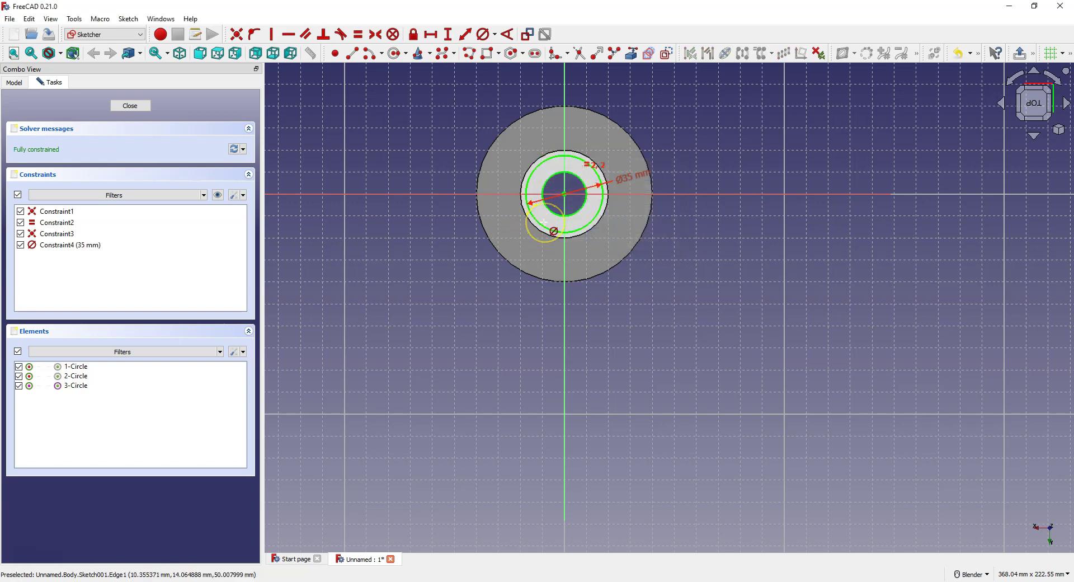
pyautogui.click(129, 105)
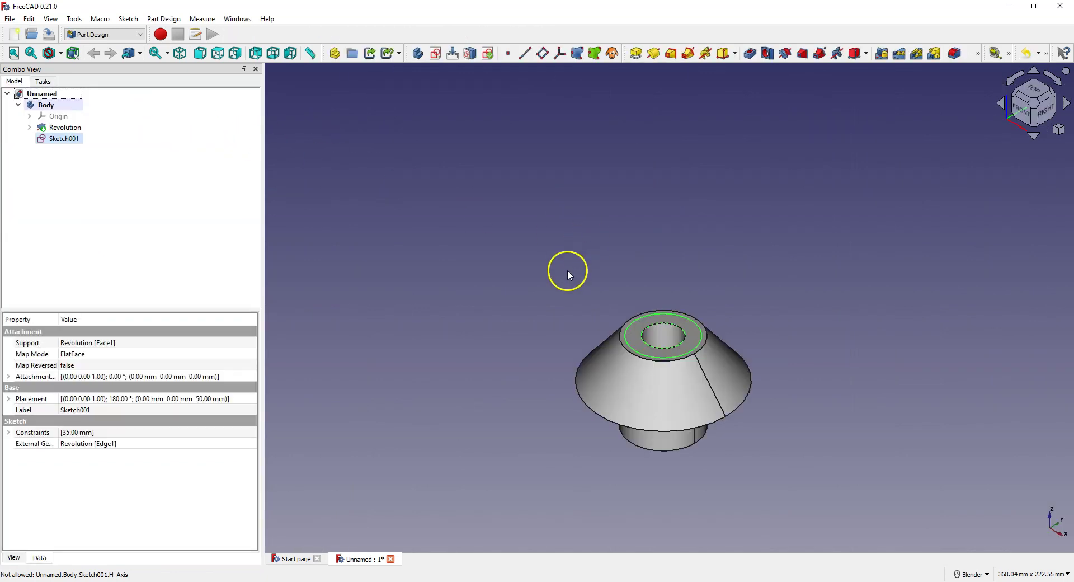
# Pad Sketch001 by 10 mm to form the ring boss
pyautogui.click(637, 58)
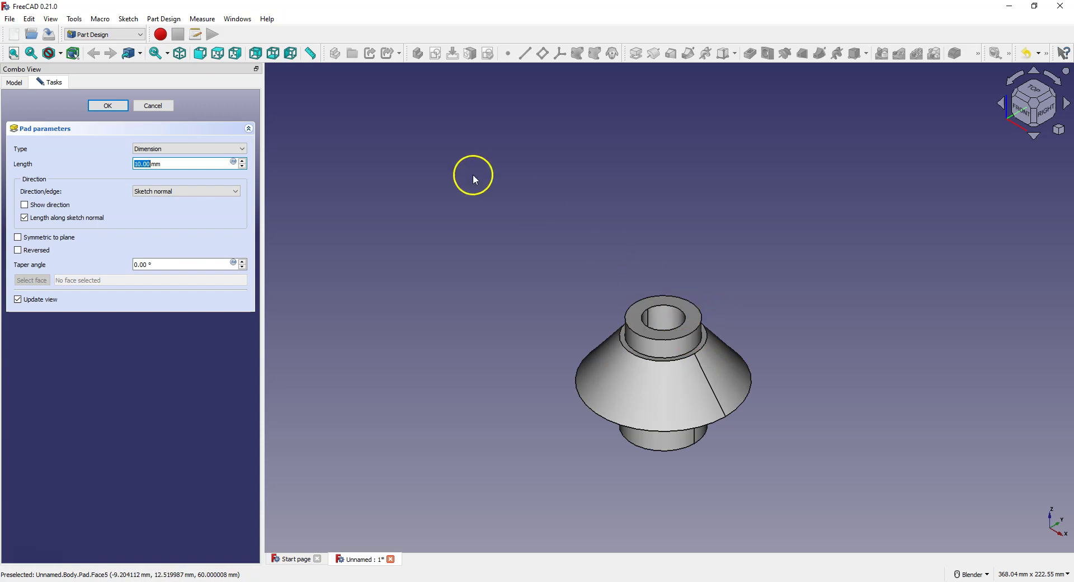
pyautogui.click(109, 107)
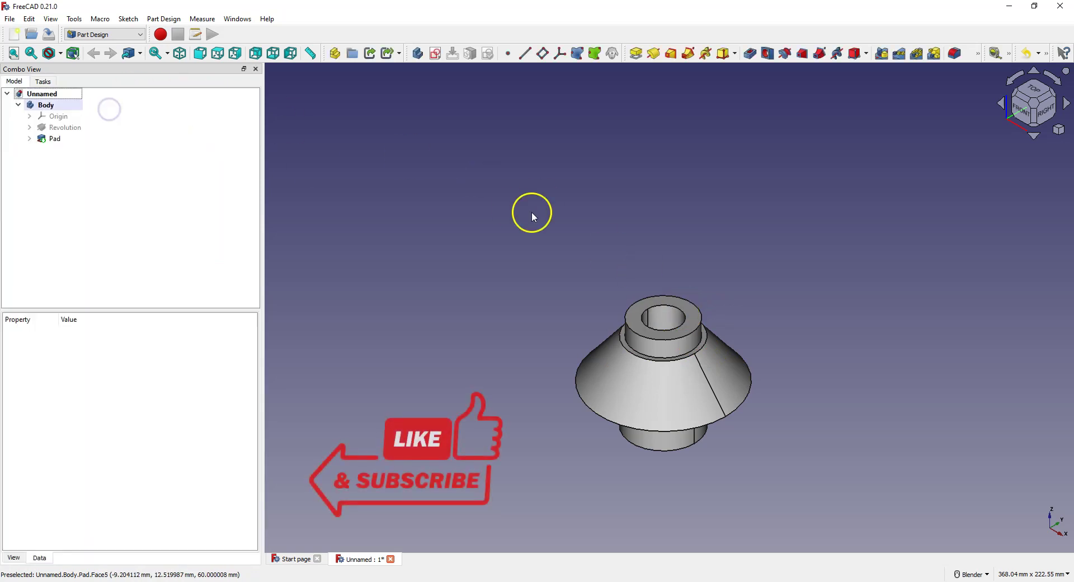